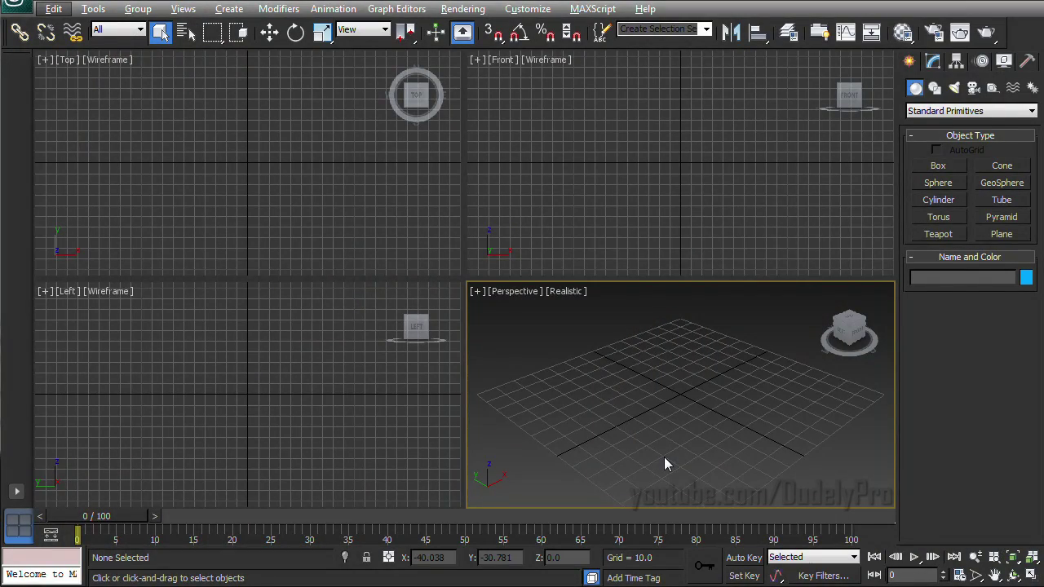
Step: Enlarge the perspective view to fill the workspace and import Skull.obj from the file folder into the scene
left_click(1031, 575)
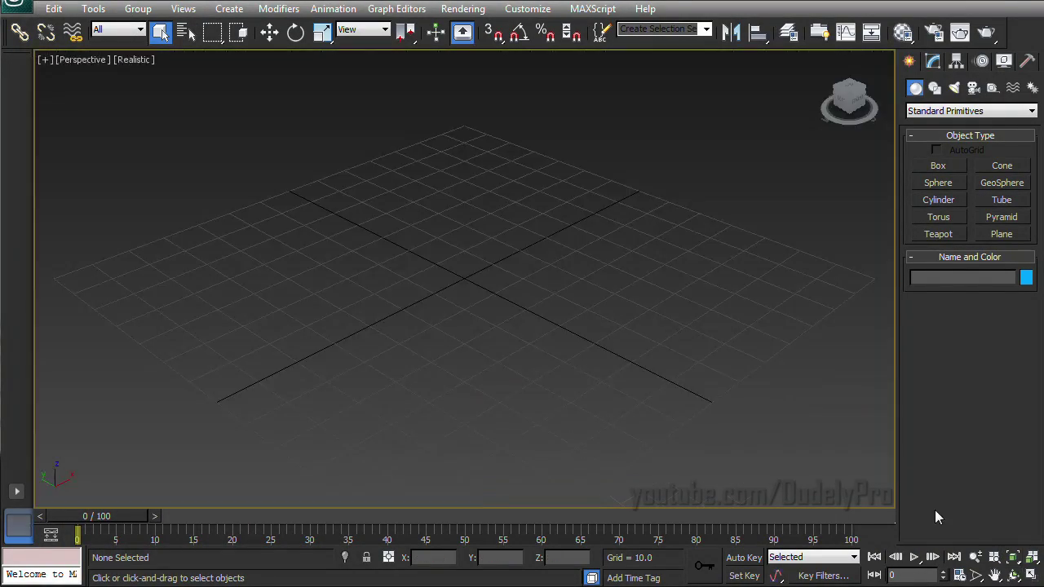
middle_click_drag(676, 412, 624, 494, "alt")
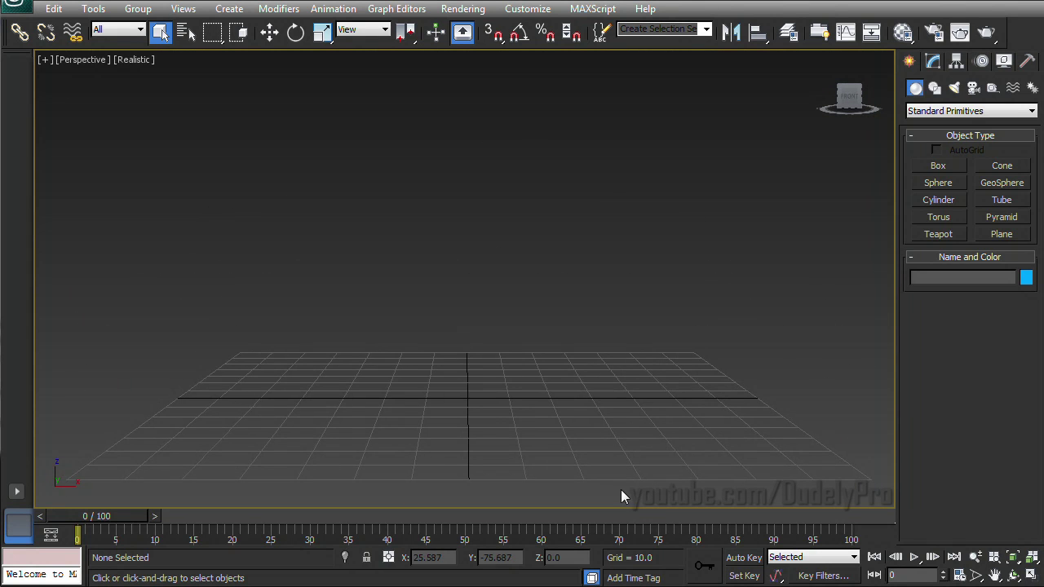
key("alt+Tab")
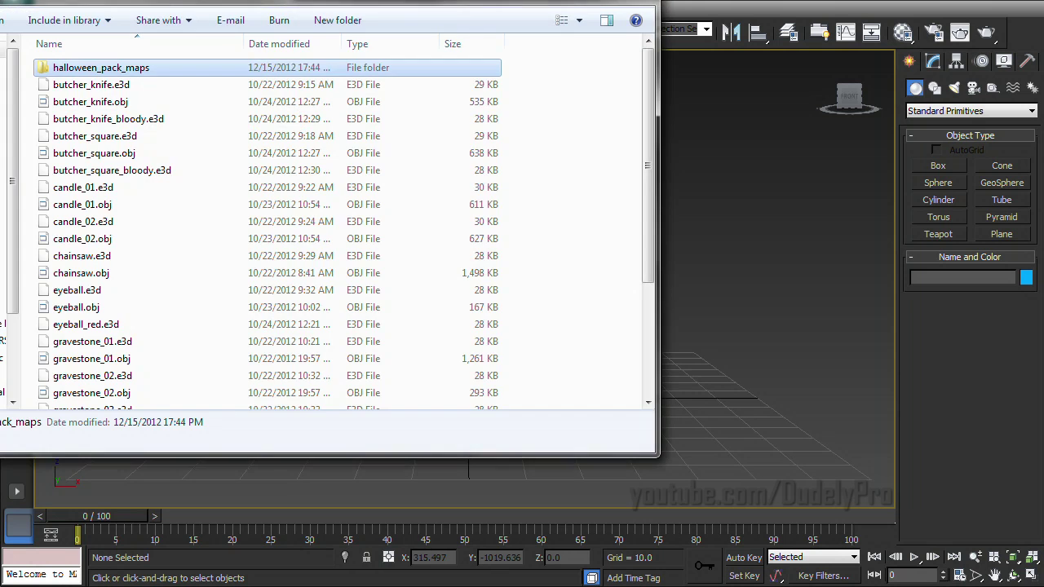
left_click_drag(649, 142, 651, 248)
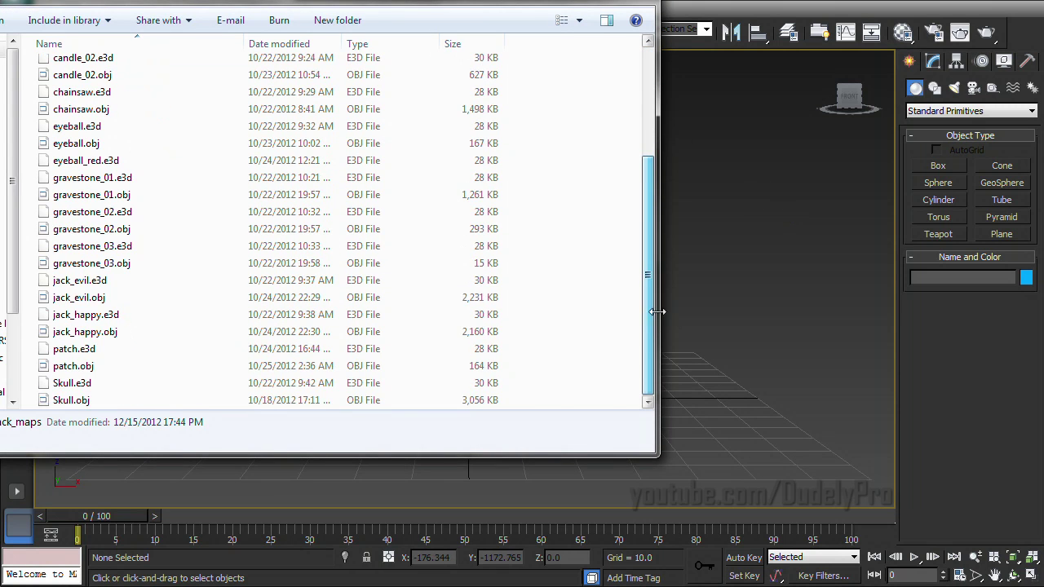
left_click(92, 401)
left_click_drag(93, 404, 727, 389)
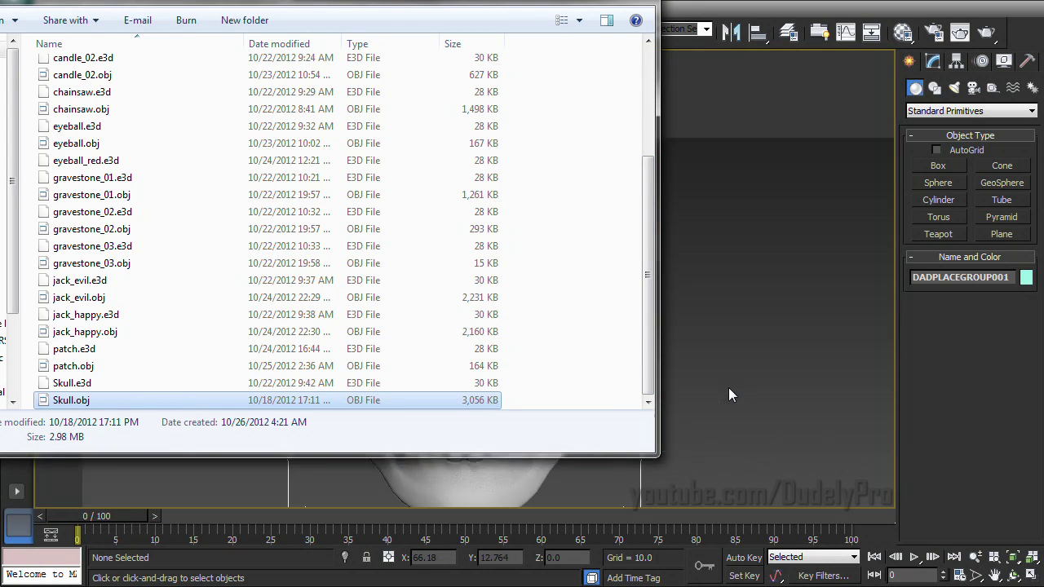
scroll(675, 315, "down", 5)
left_click(491, 475)
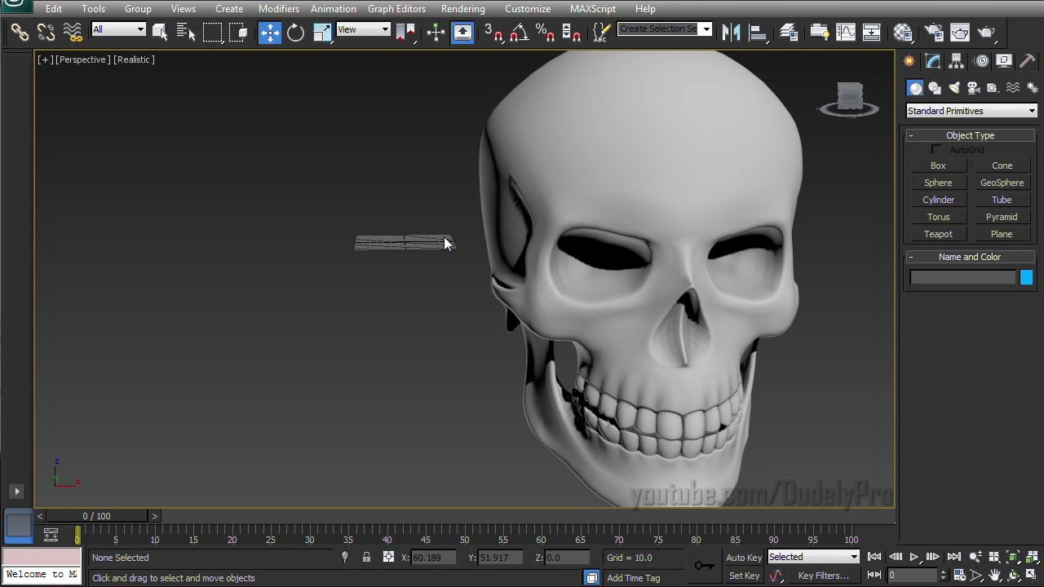
Step: Reset the X and Y positions of the skull and its jaw to 0 so both parts line up at the origin
left_click(653, 242)
right_click(528, 561)
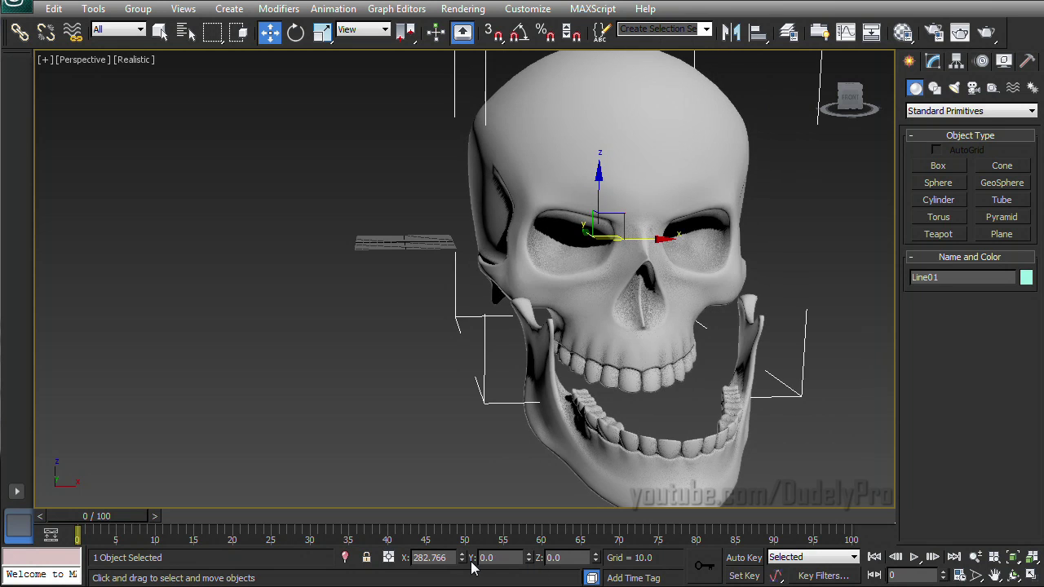
right_click(461, 557)
left_click(632, 470)
right_click(462, 557)
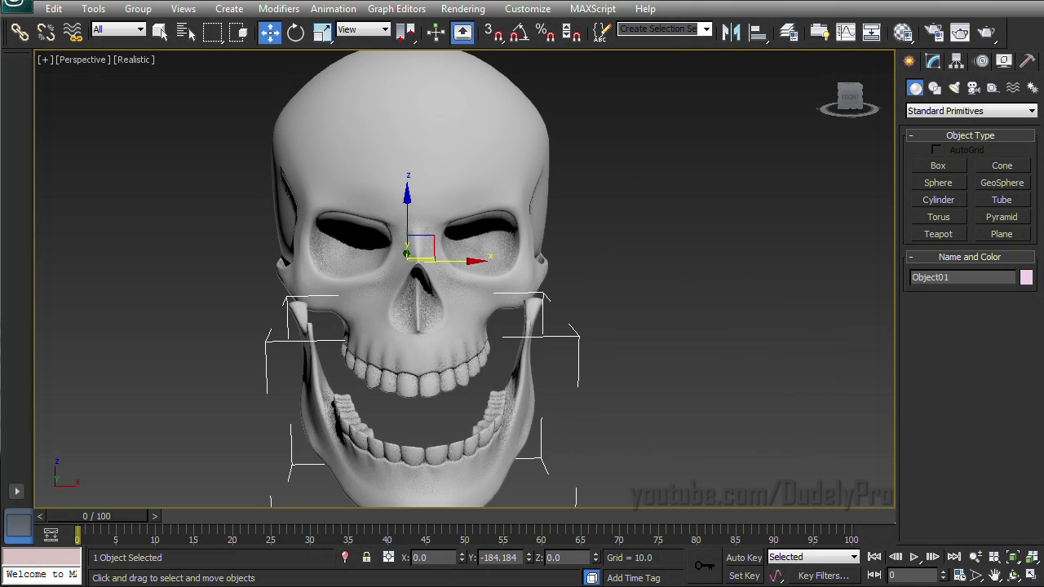
right_click(529, 561)
middle_click_drag(612, 384, 796, 300, "alt")
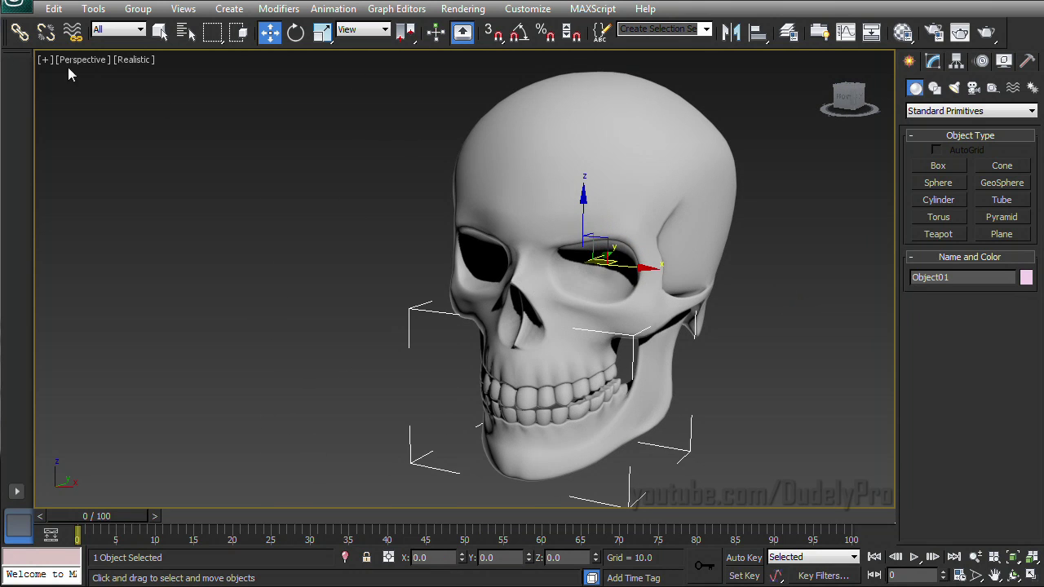
Step: Import eyeball.obj from the file folder into the skull scene
key("alt+Tab")
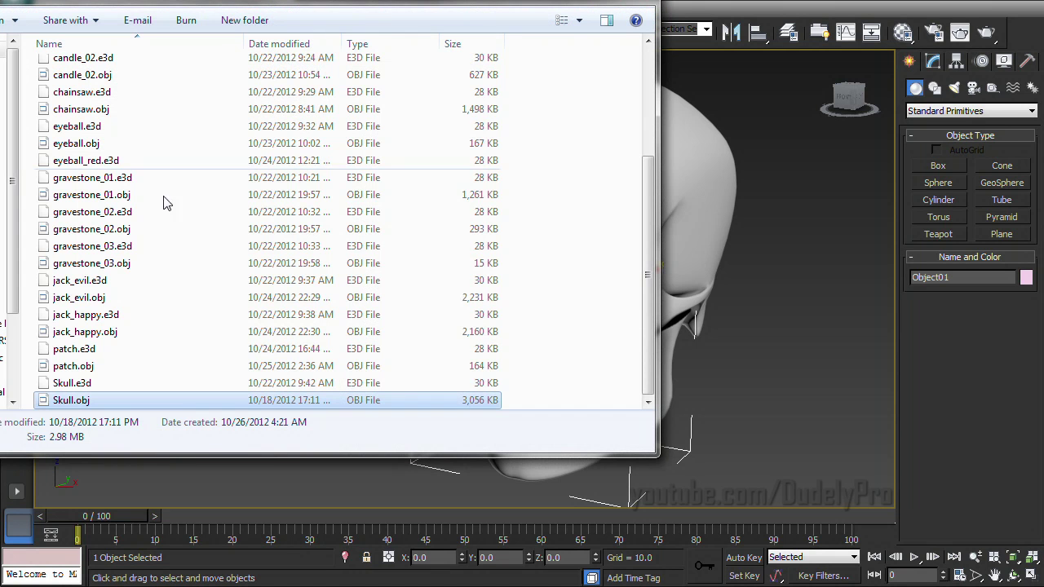
left_click(79, 146)
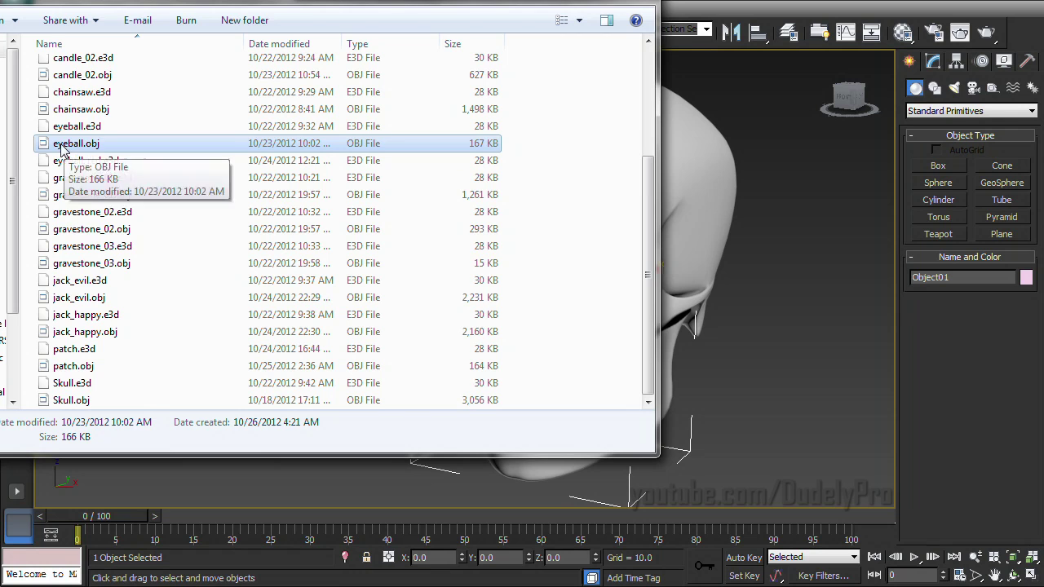
left_click_drag(65, 145, 794, 424)
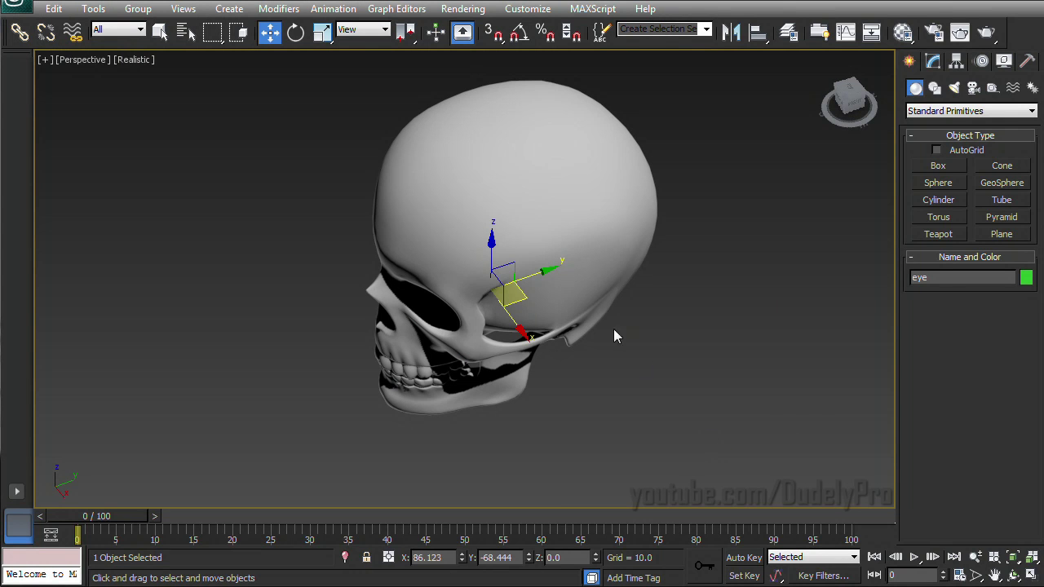
Step: In the front view, move the eyeball over the skull's right eye socket, at about X -69.6 and Z 22.4
key("f")
key("z")
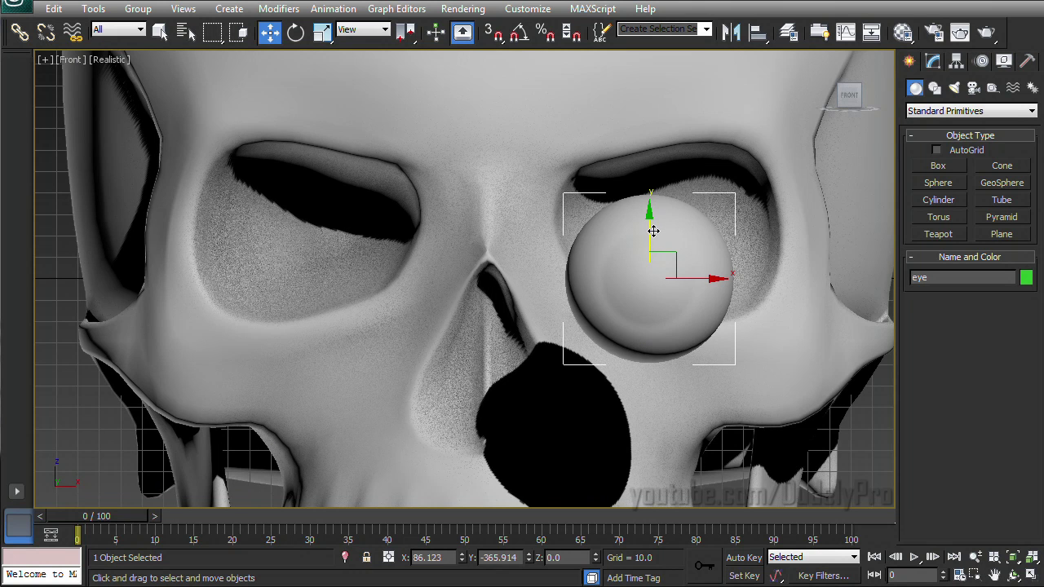
left_click_drag(647, 228, 647, 183)
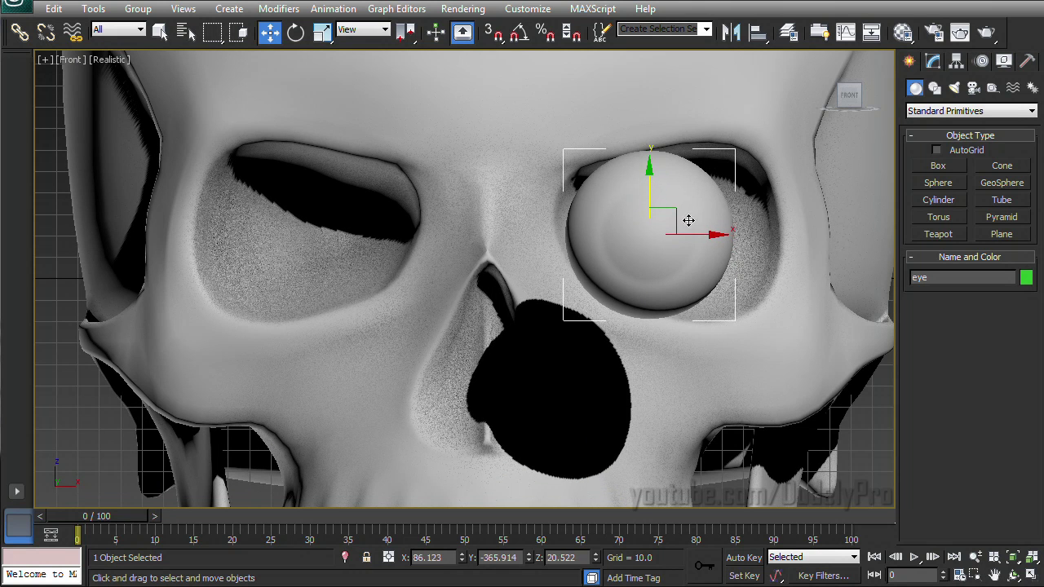
left_click_drag(706, 238, 371, 236)
left_click_drag(314, 179, 314, 177)
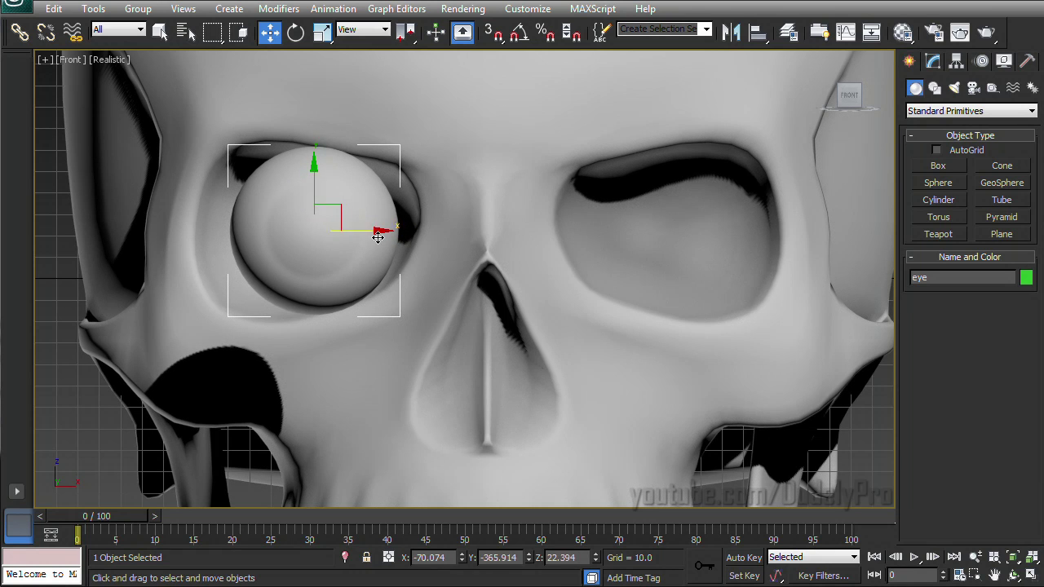
left_click_drag(378, 232, 381, 232)
Step: In the perspective view, push the eyeball back into the right eye socket, to about Y -179
key("p")
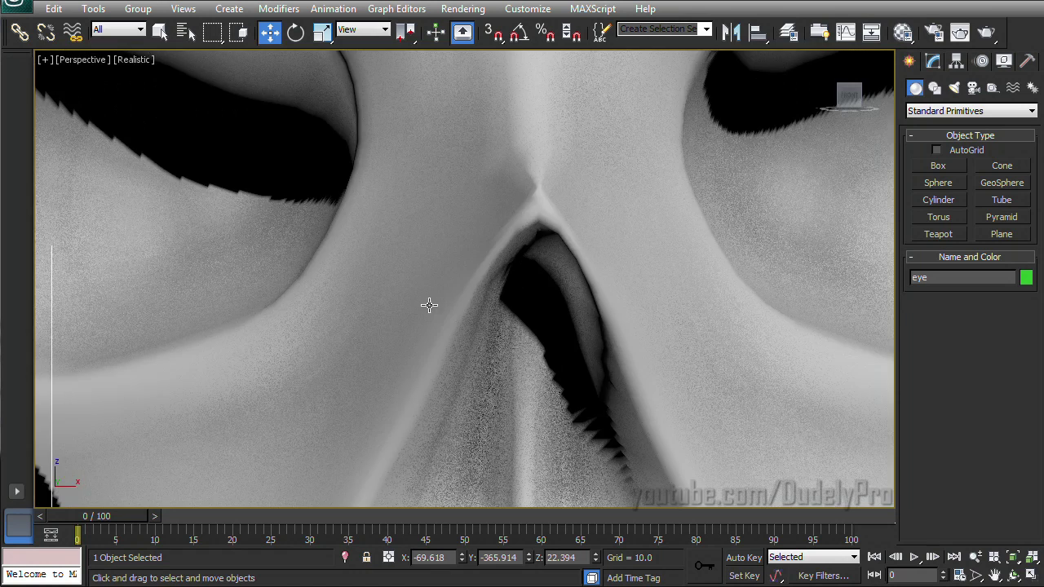
scroll(430, 307, "down", 5)
middle_click_drag(461, 325, 373, 395, "alt")
left_click_drag(462, 247, 587, 226)
middle_click_drag(588, 286, 776, 242, "alt")
left_click_drag(463, 222, 471, 223)
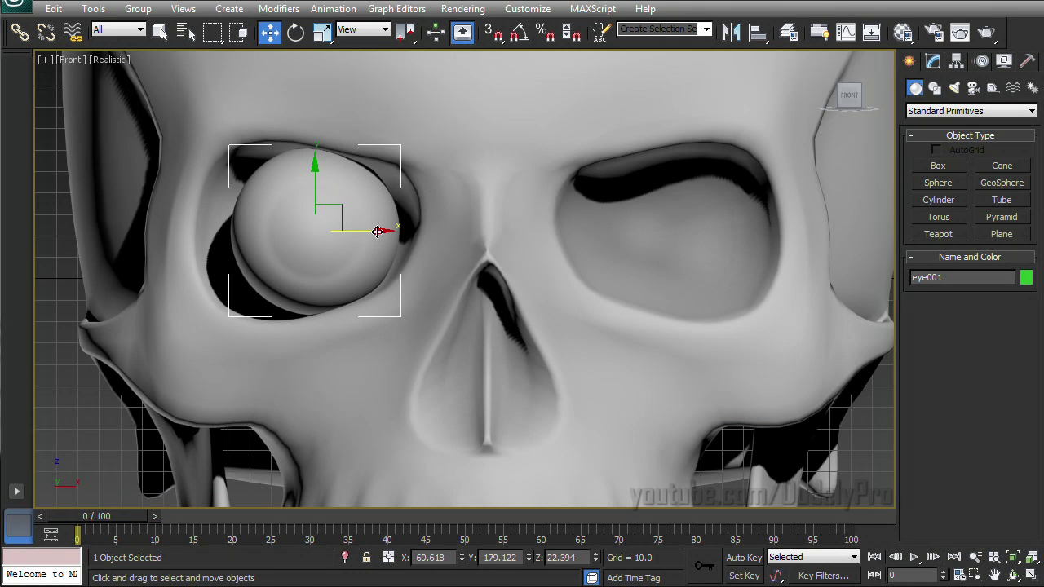
Step: Clone the eyeball once as a Copy named eye001 into the skull's left socket, at about X 91.9, and clear the selection
left_click_drag(377, 232, 722, 252)
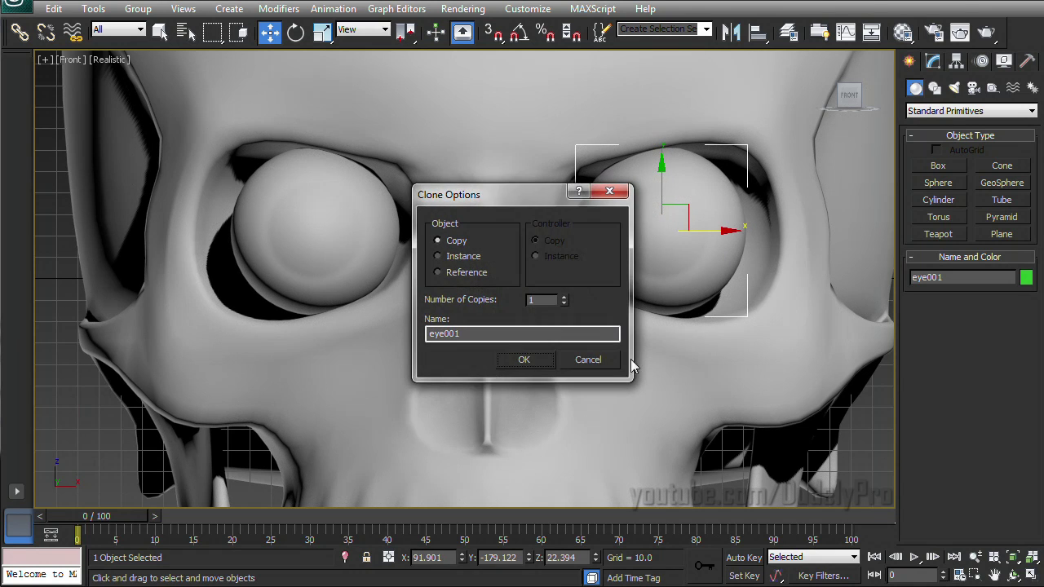
left_click(526, 365)
scroll(531, 357, "up", 4)
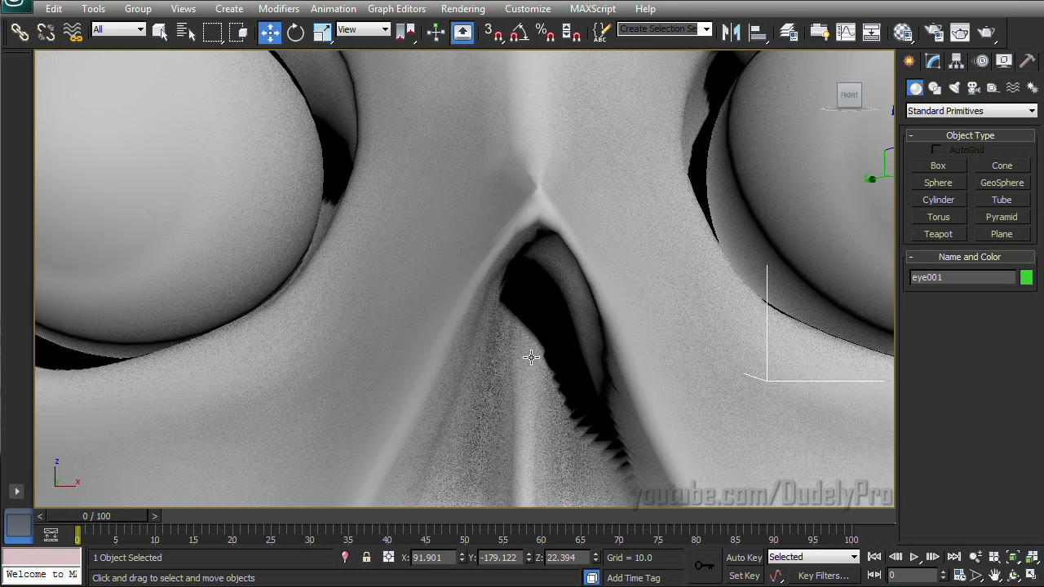
key("p")
middle_click_drag(606, 349, 581, 349, "alt")
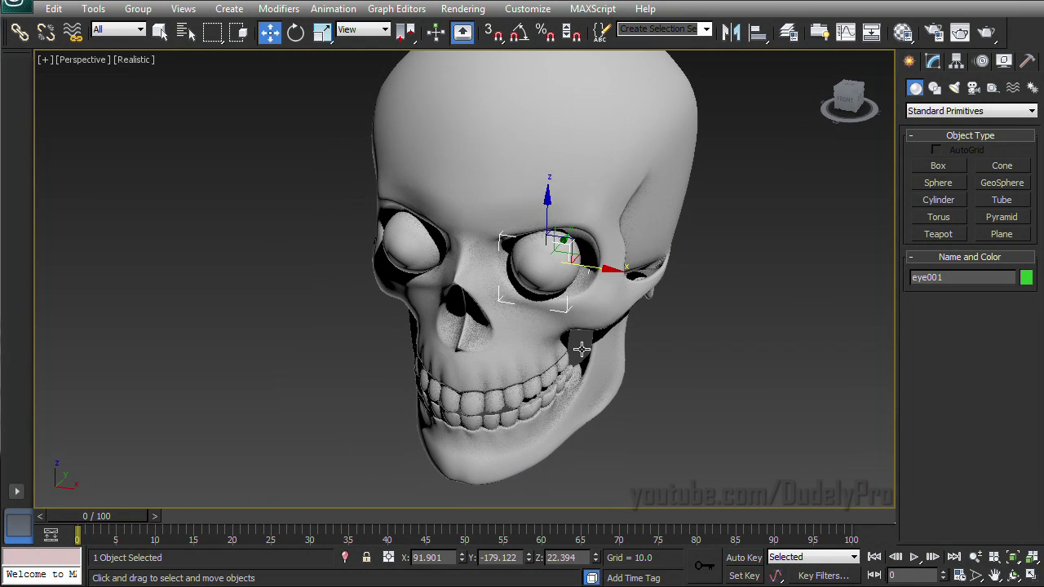
left_click(205, 79)
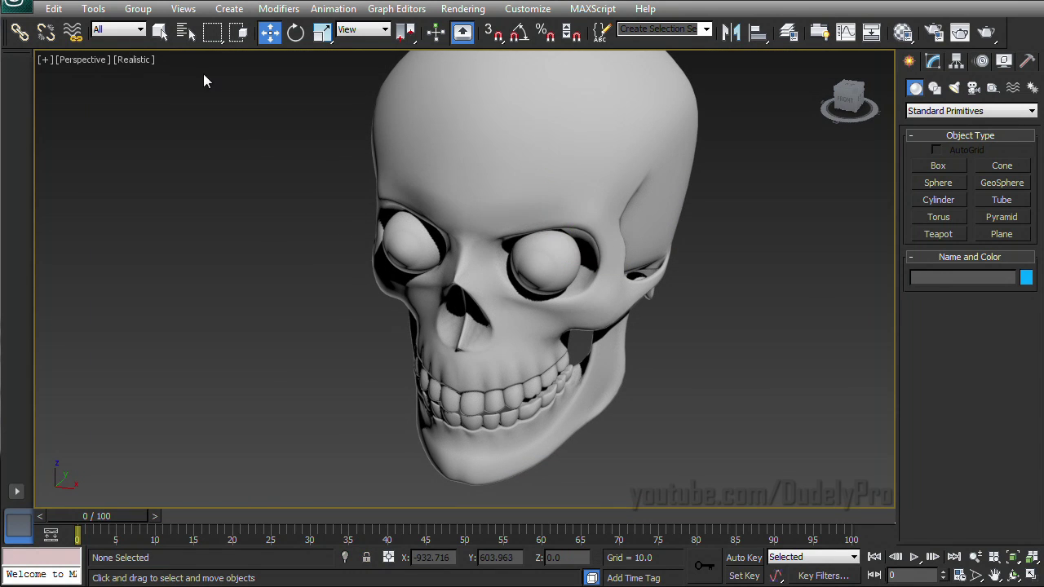
Step: Switch the perspective viewport's display style from Realistic to Shaded
left_click(135, 59)
left_click(131, 96)
middle_click_drag(420, 238, 457, 236, "alt")
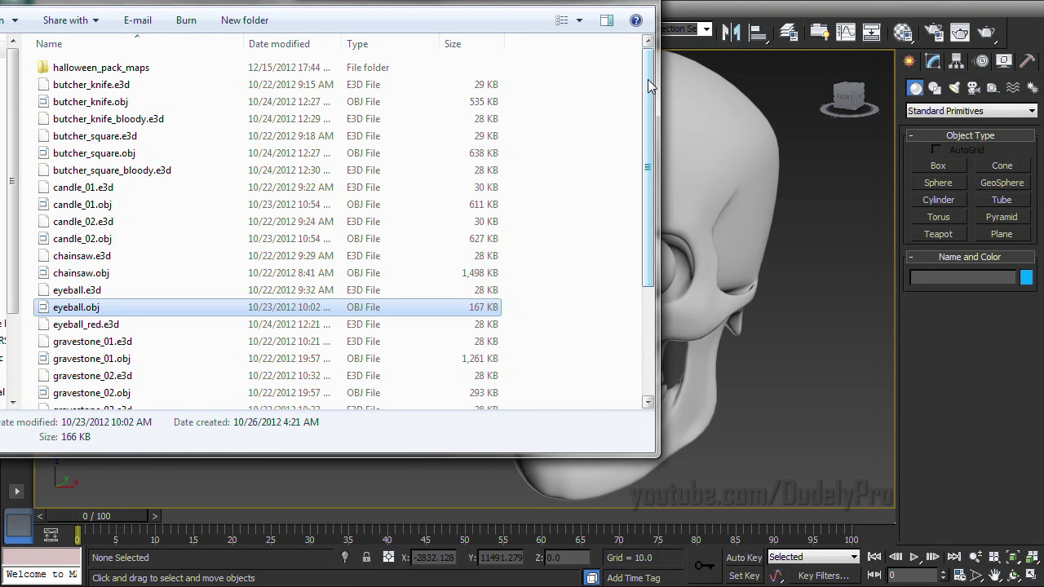
Step: Open the halloween_pack_maps folder and bring up the material editor in Compact mode
double_click(166, 67)
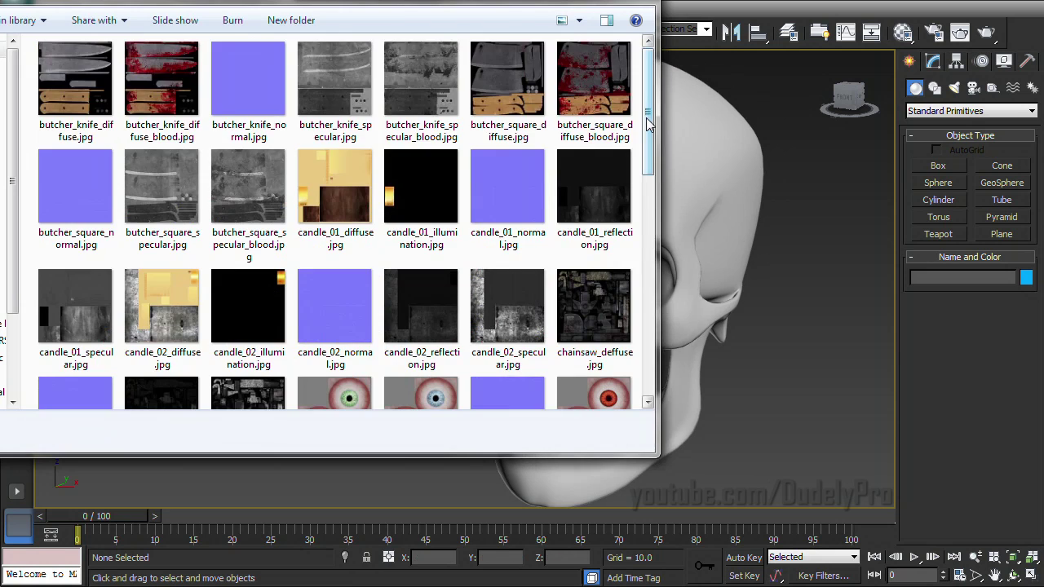
left_click_drag(648, 118, 645, 153)
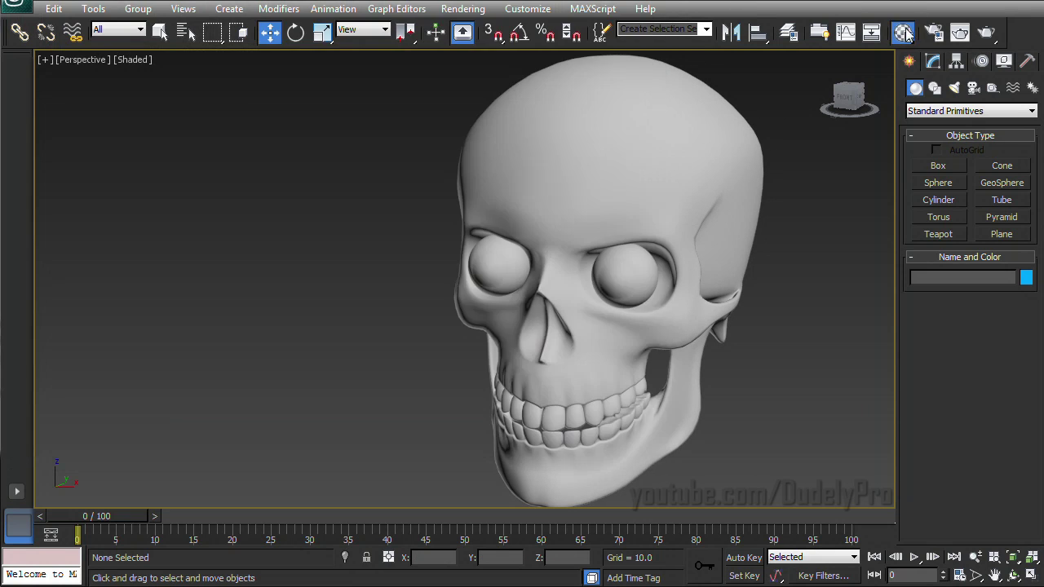
left_click(903, 32)
left_click(292, 51)
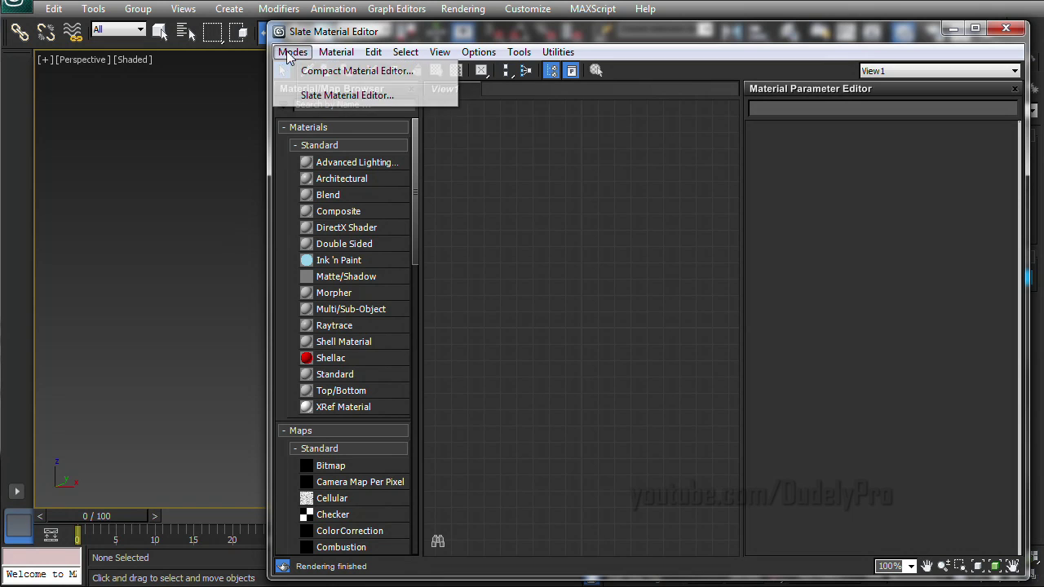
left_click(349, 74)
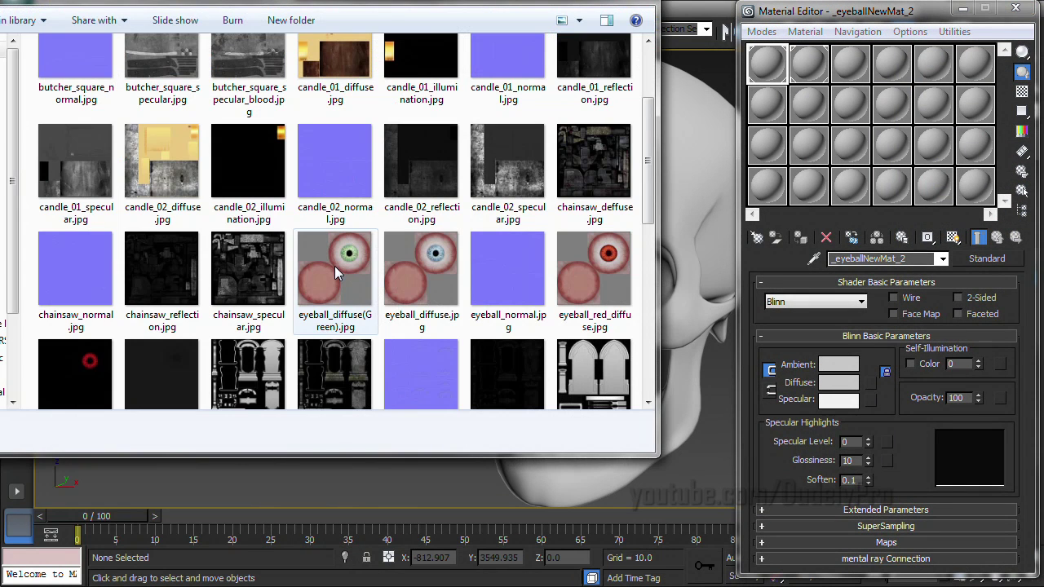
Step: Build the eyeball material in the first sample slot with eyeball_diffuse(Green).jpg as diffuse map and eyeball_normal.jpg as bump map
left_click(337, 274)
left_click_drag(341, 277, 766, 69)
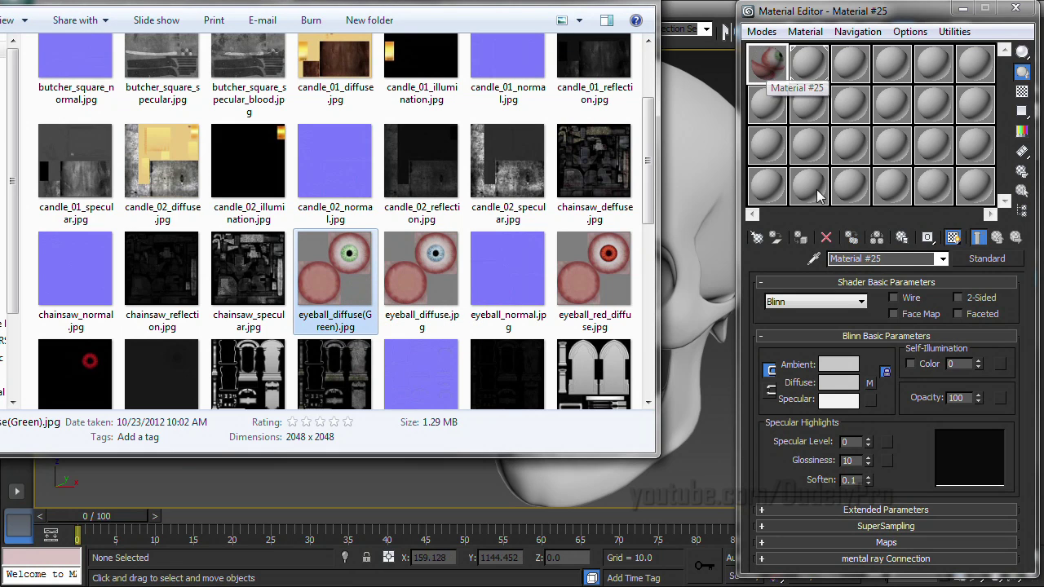
left_click(886, 542)
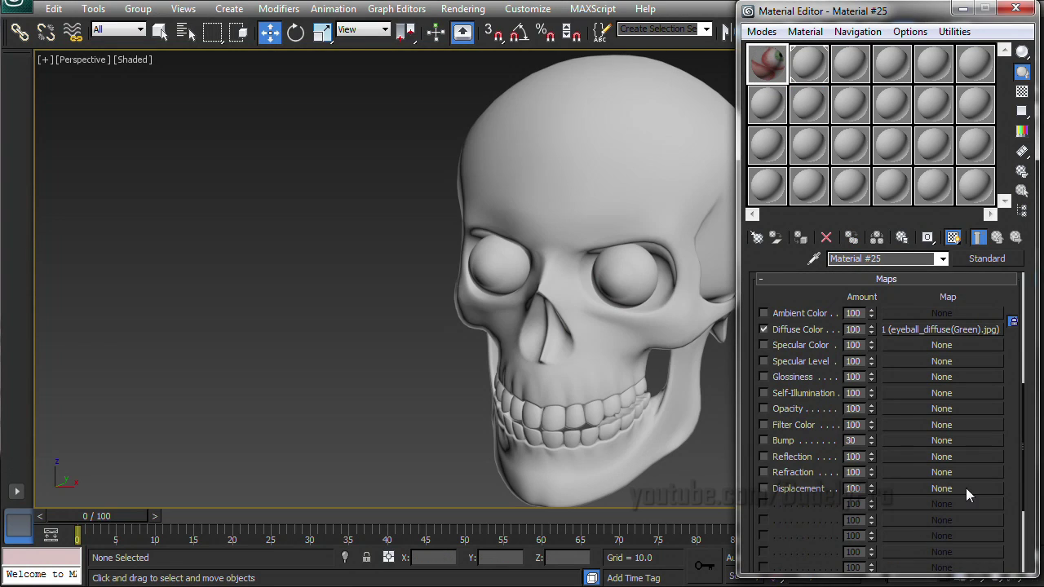
key("alt+Tab")
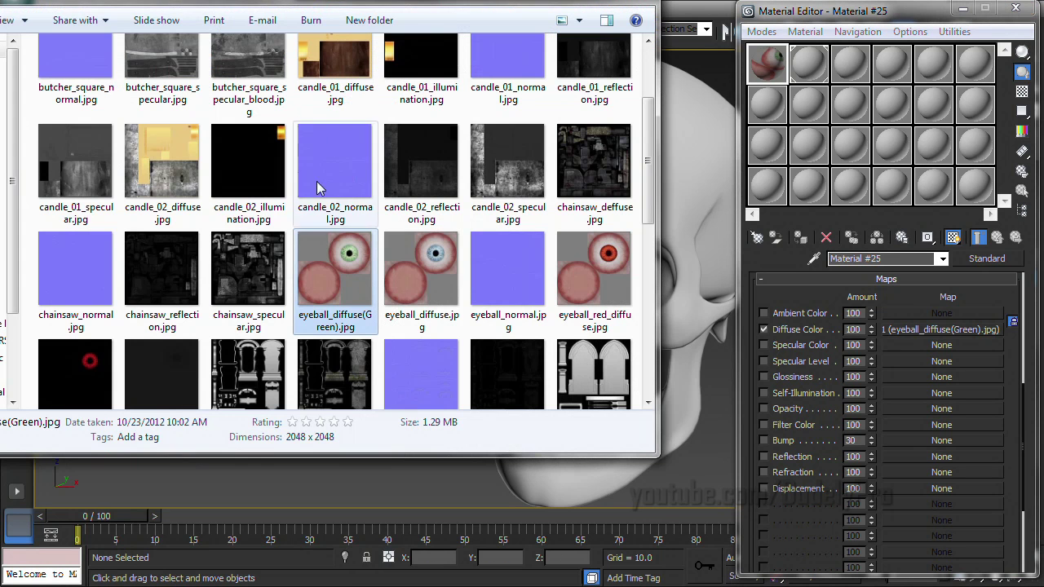
left_click(499, 265)
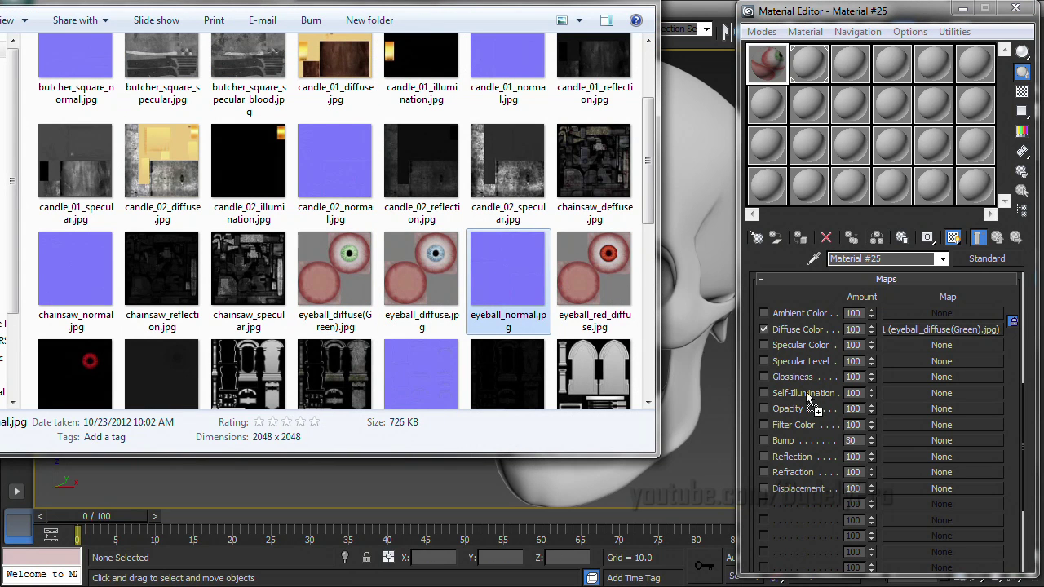
left_click_drag(907, 439, 909, 441)
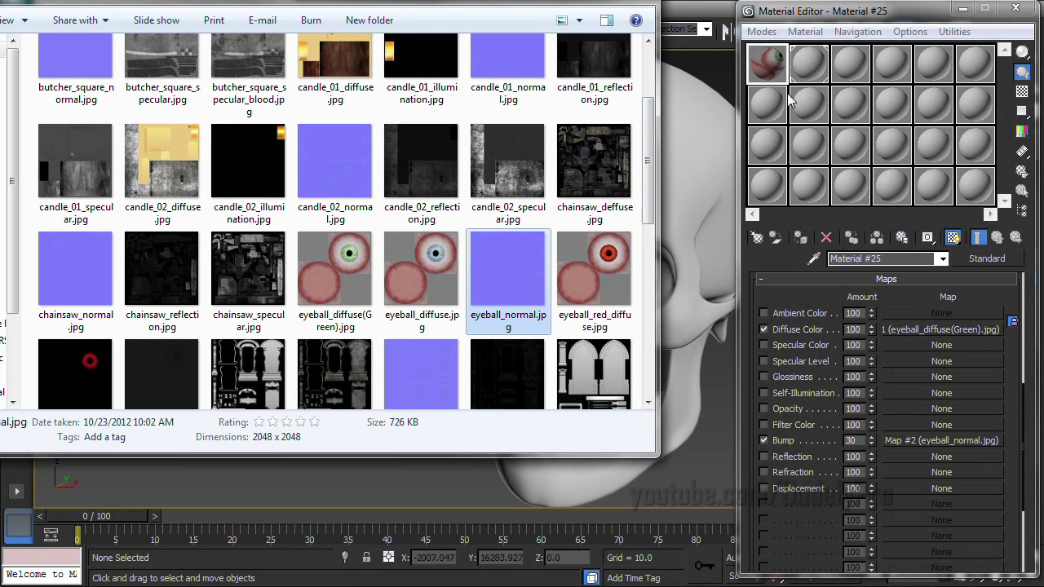
Step: Create the skull material in the second sample slot from skull_diffuse.jpg and expand its map list
left_click(806, 69)
key("alt+Tab")
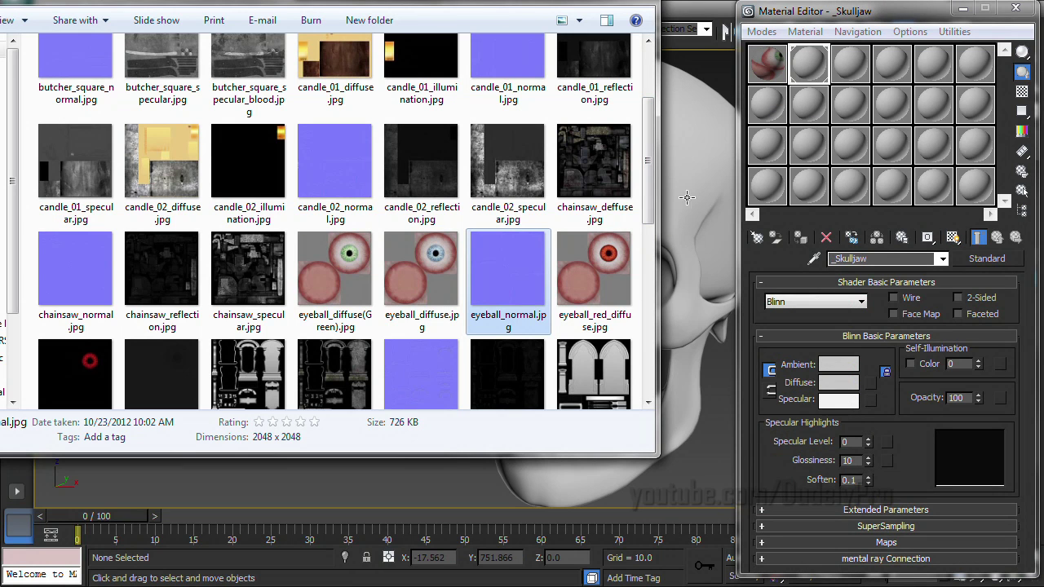
left_click_drag(647, 180, 642, 277)
scroll(644, 277, "down", 3)
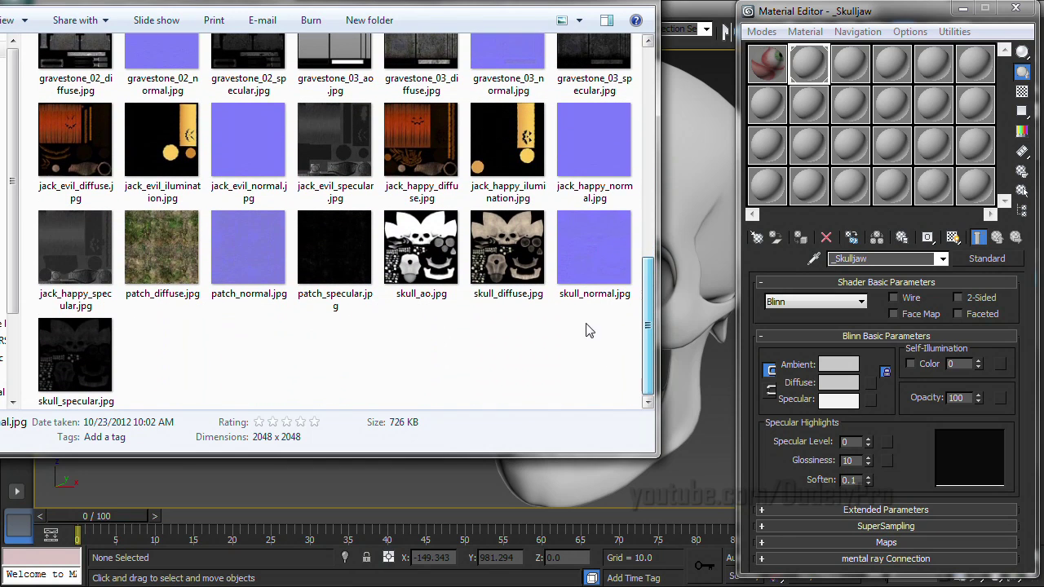
left_click_drag(507, 274, 819, 73)
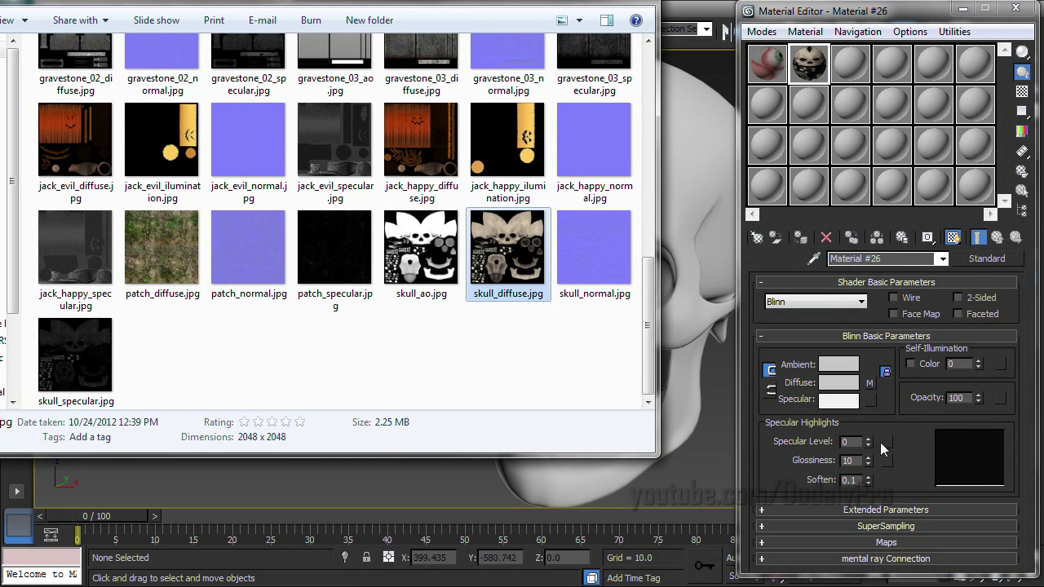
left_click(884, 542)
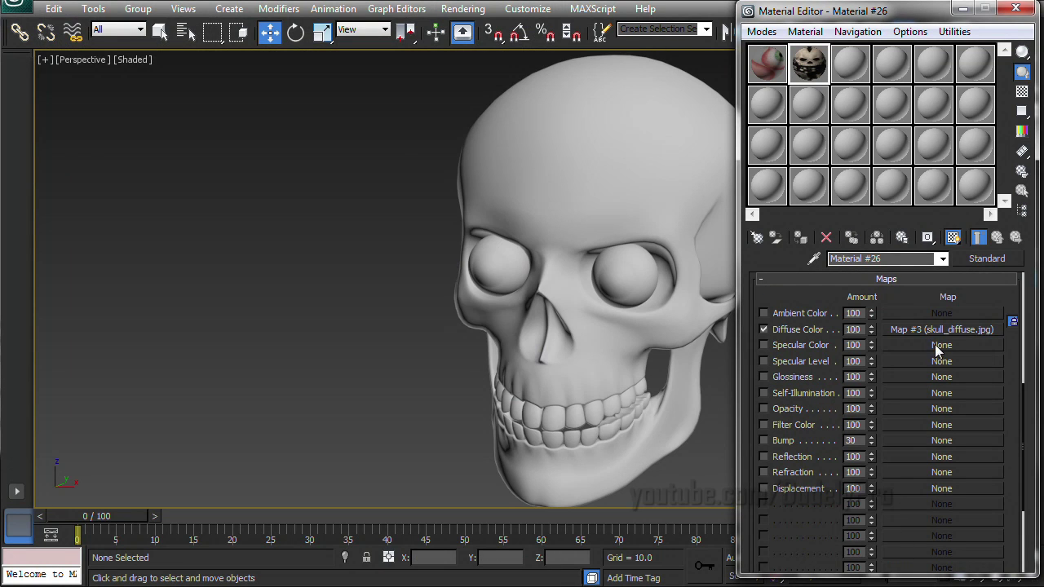
Step: Assign skull_normal.jpg as the skull material's bump map and set its amount to 50
key("alt+Tab")
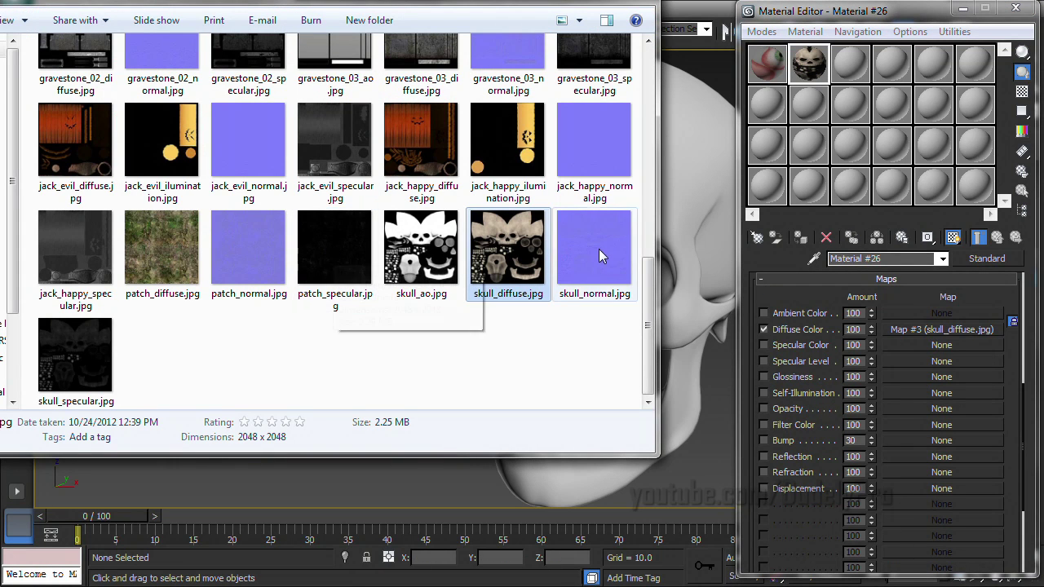
left_click_drag(592, 243, 930, 441)
double_click(852, 441)
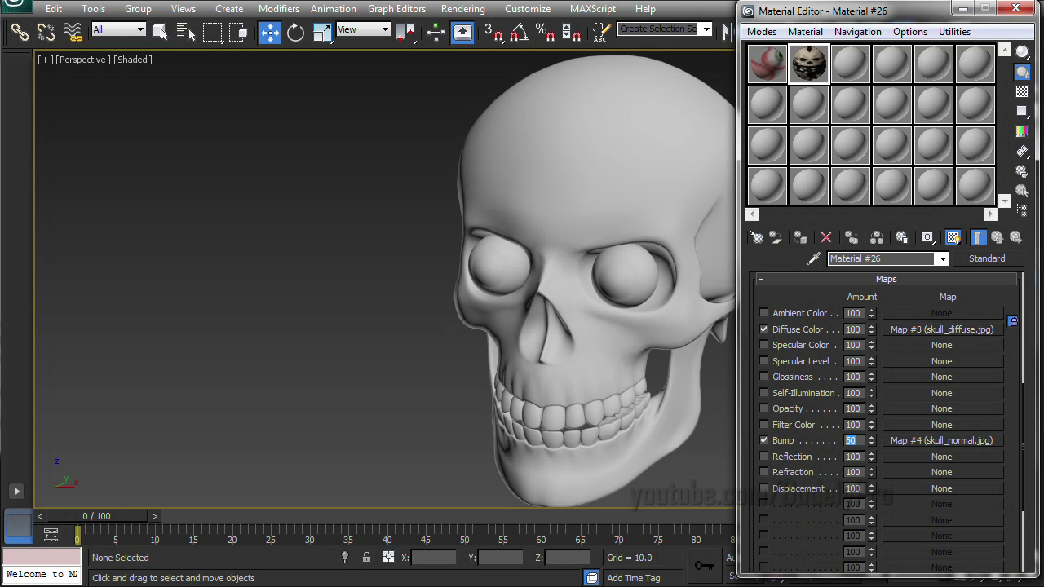
Step: Assign skull_specular.jpg as the skull material's specular level map and return to the 3D scene
key("alt+Tab")
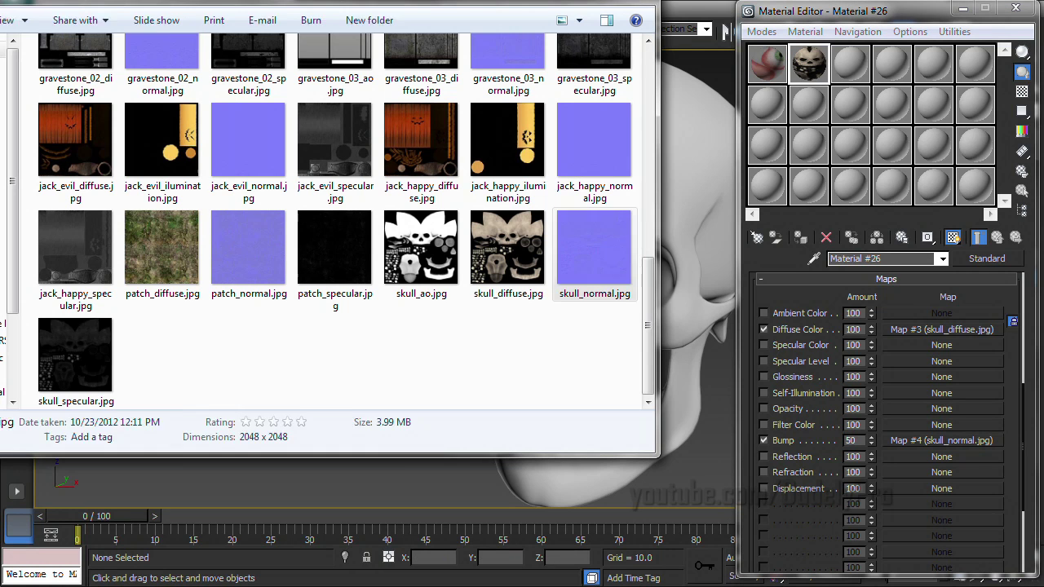
left_click(101, 348)
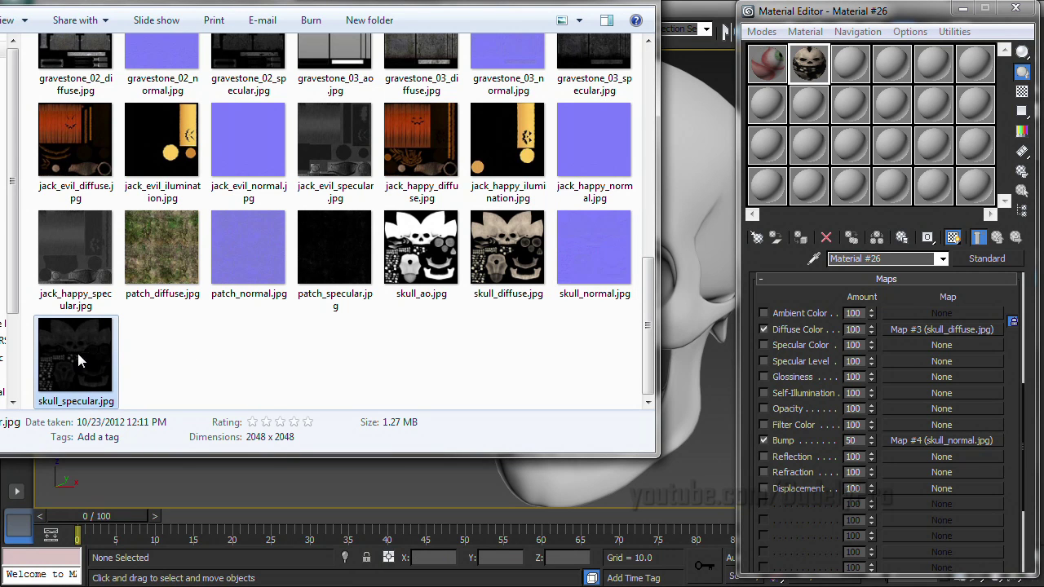
left_click_drag(79, 358, 942, 361)
left_click(571, 353)
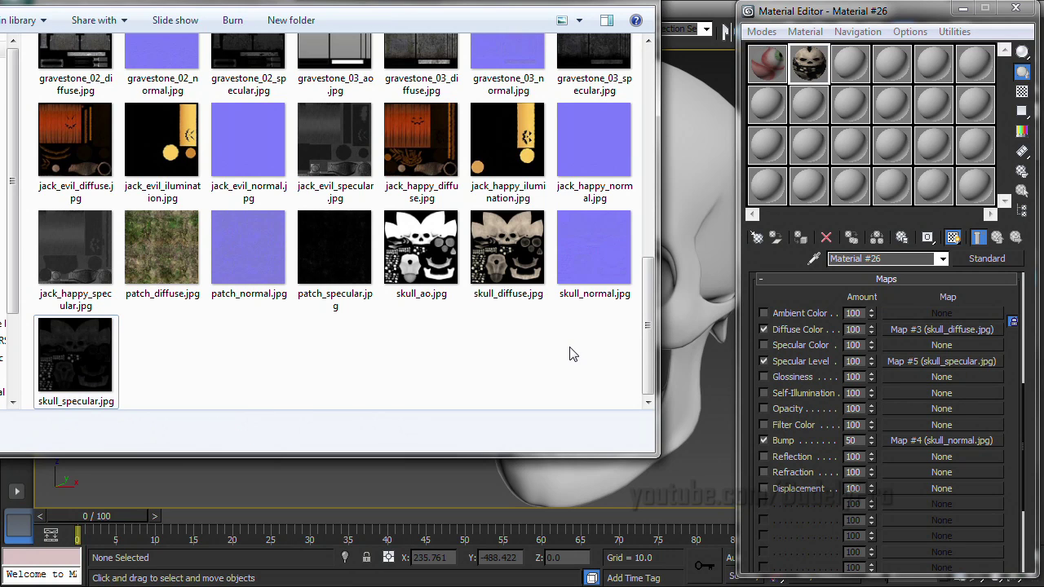
left_click(721, 86)
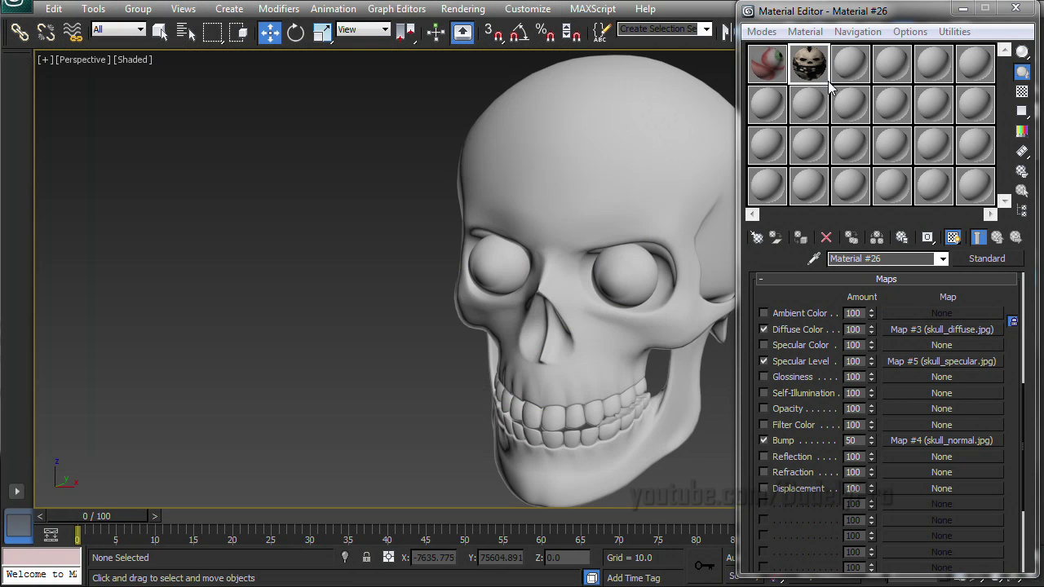
Step: Apply the skull material to the skull and jaw, and the green eyeball material to both eyeballs
left_click_drag(814, 62, 618, 145)
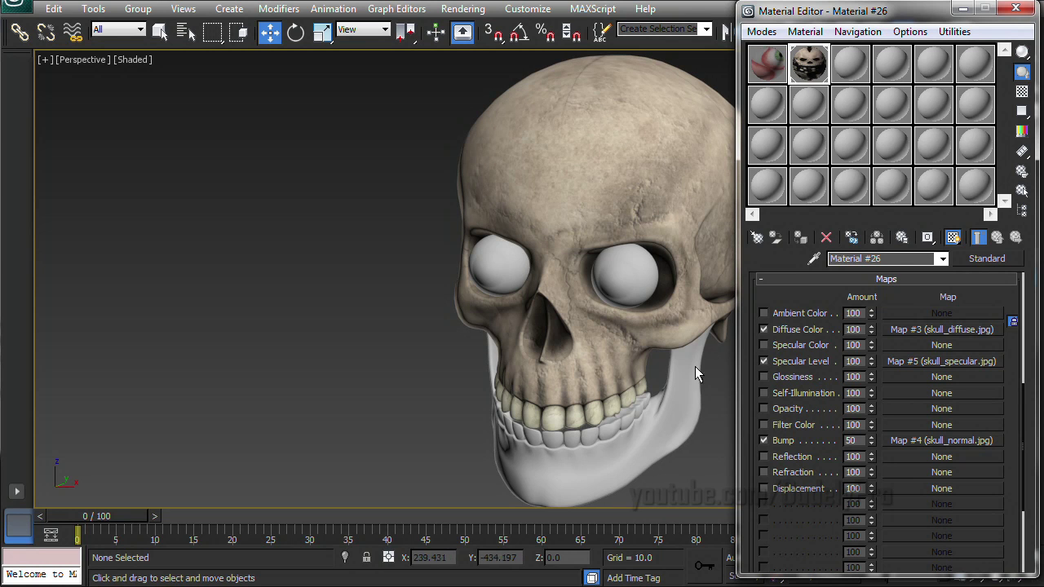
left_click(758, 62)
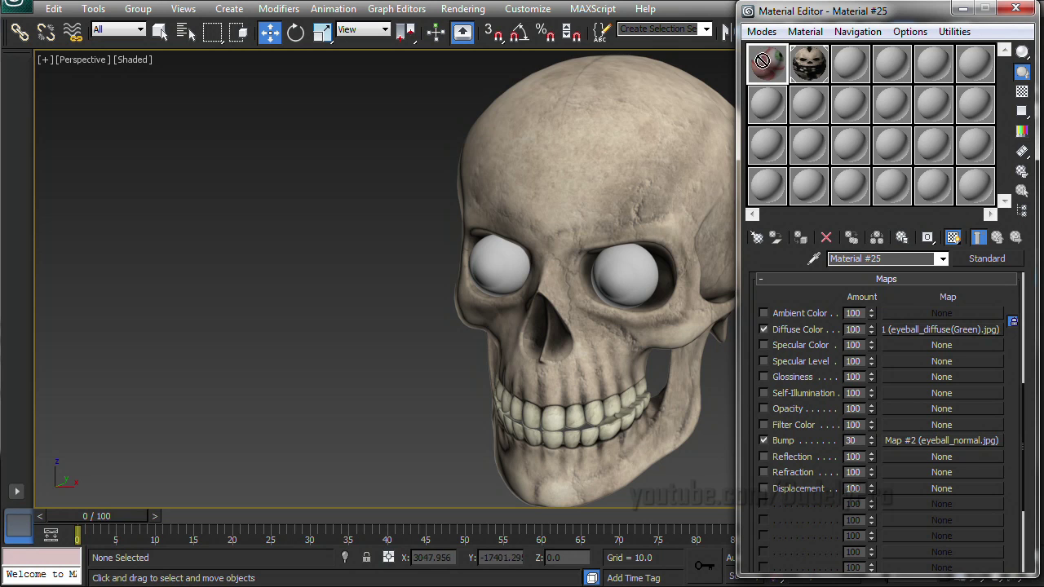
left_click_drag(762, 61, 612, 276)
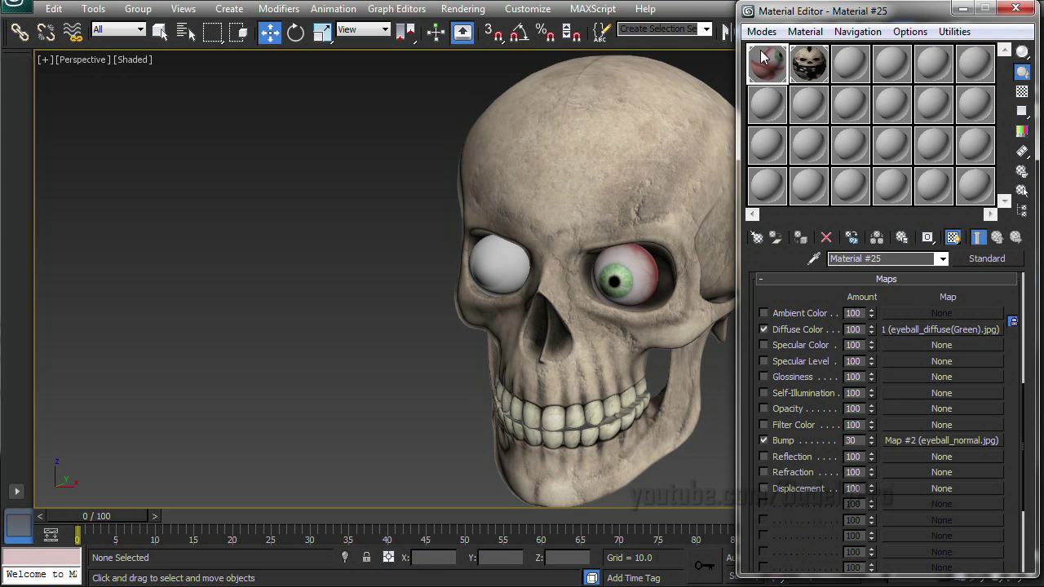
left_click_drag(497, 272, 498, 272)
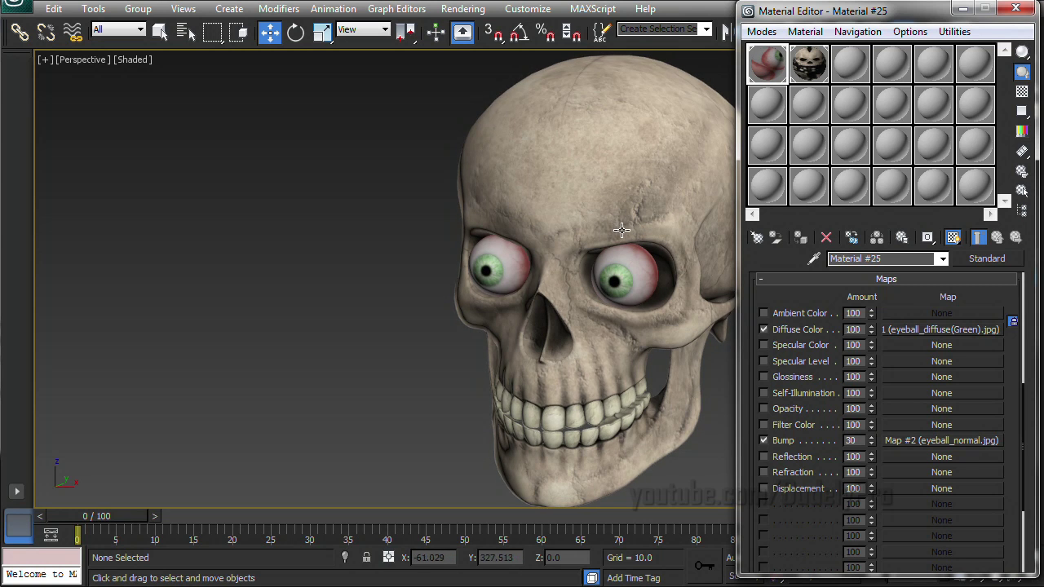
middle_click_drag(622, 231, 654, 215, "alt")
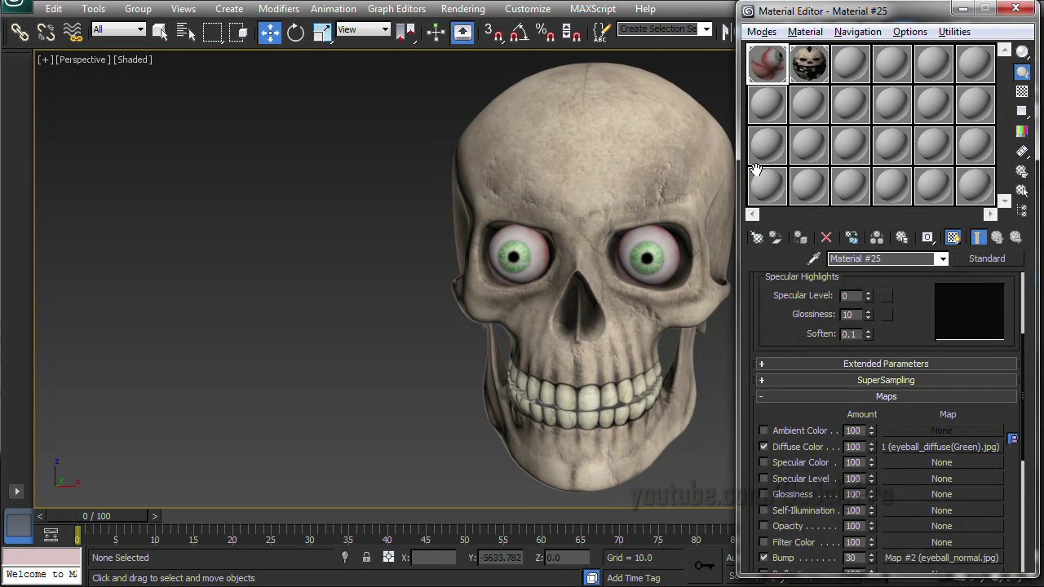
Step: Switch the eyeball material to the Phong shader with specular level 155 and glossiness 83, and close the material editor
left_click_drag(753, 171, 738, 112)
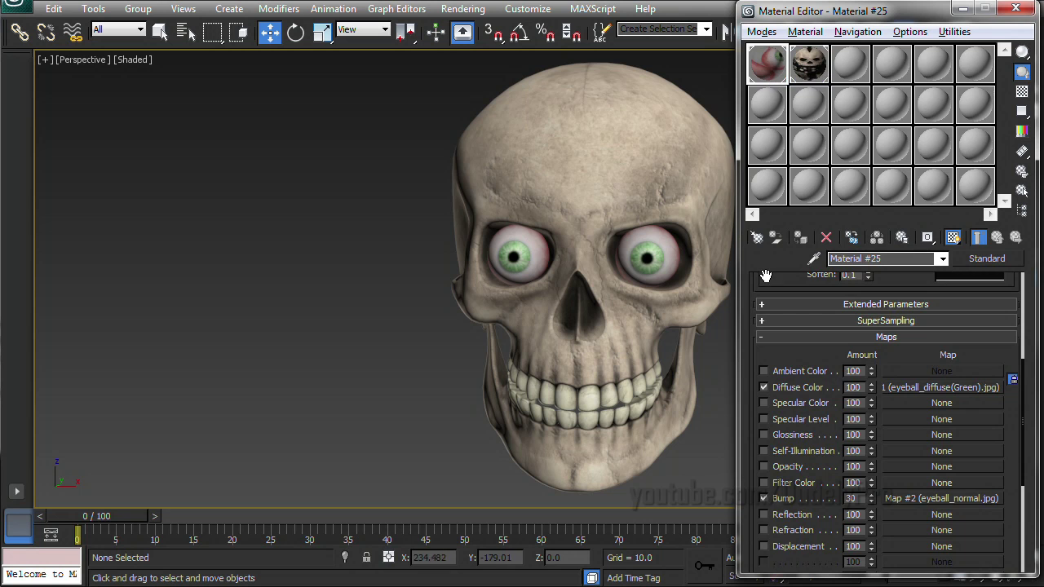
left_click_drag(766, 278, 753, 482)
left_click(861, 302)
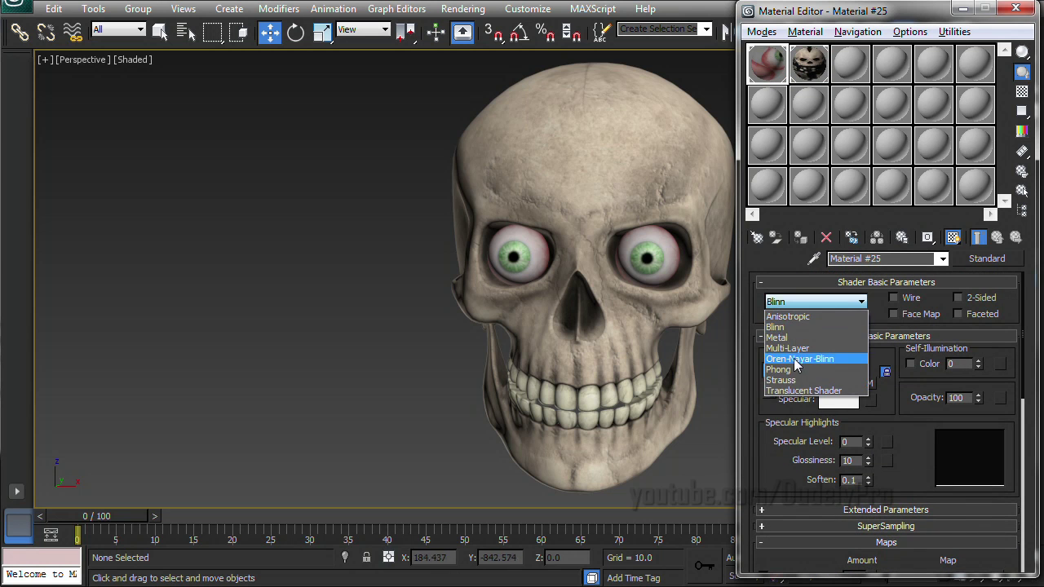
left_click(798, 372)
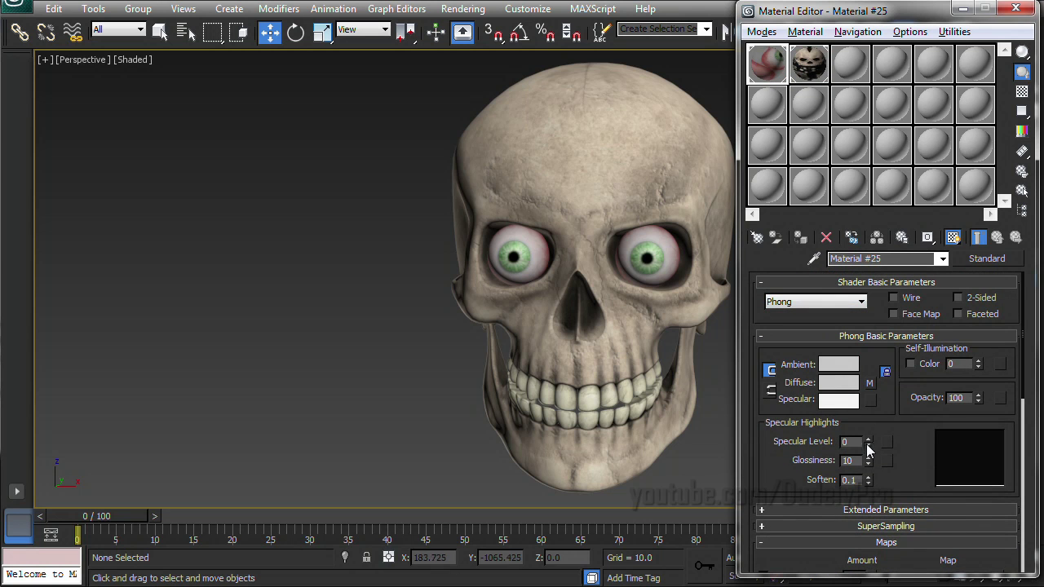
left_click_drag(868, 447, 869, 407)
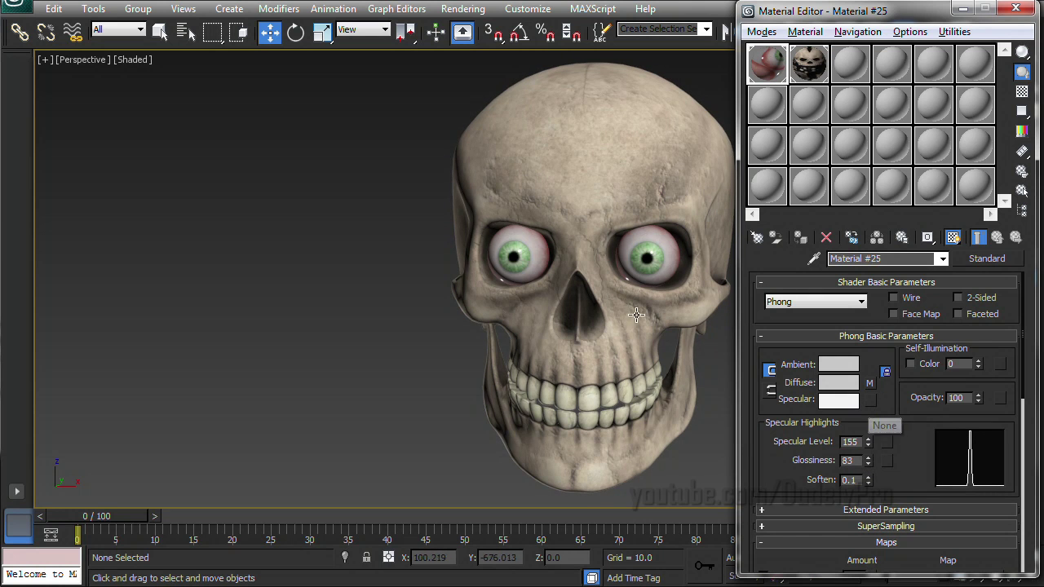
mouse_move(637, 314)
middle_mouse_down("alt")
mouse_move(571, 303)
mouse_move(596, 312)
mouse_move(574, 361)
mouse_move(617, 315)
mouse_move(590, 310)
mouse_move(656, 266)
middle_mouse_up("alt")
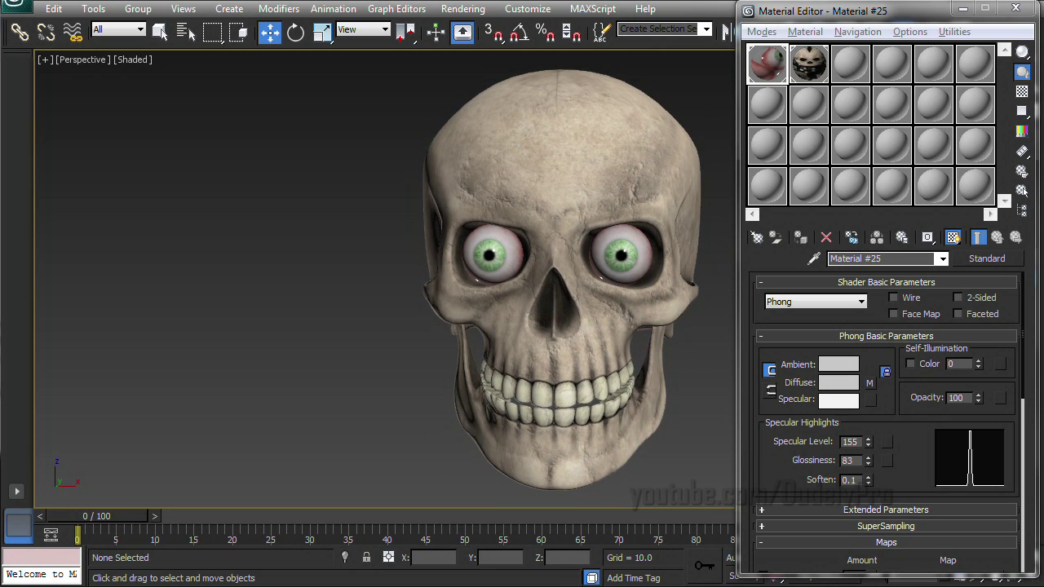
left_click(1016, 8)
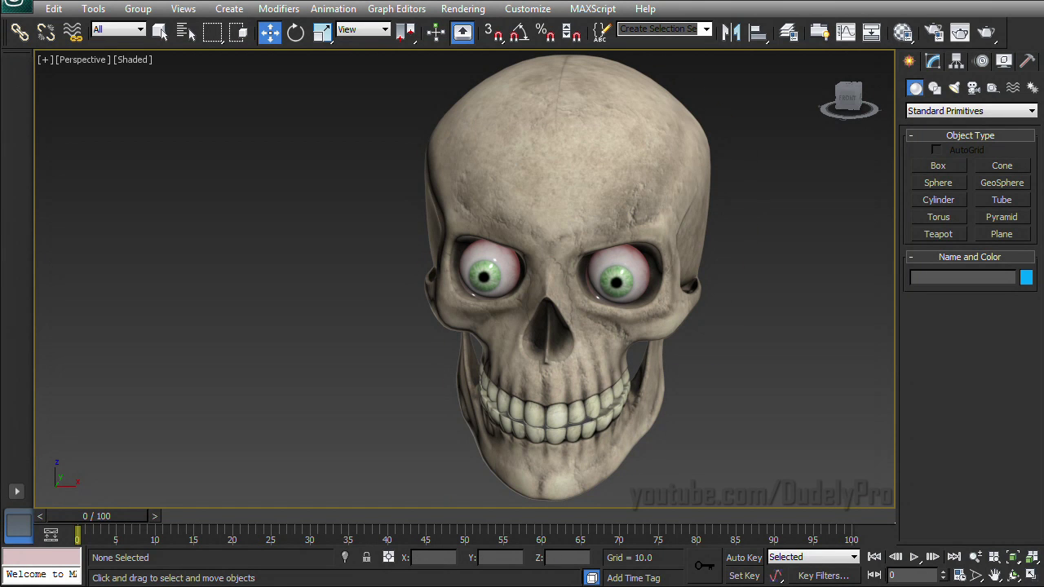
Step: Draw a circle spline with a radius of about 60 beside the skull's left eye in the front view
middle_click_drag(770, 230, 776, 313, "alt")
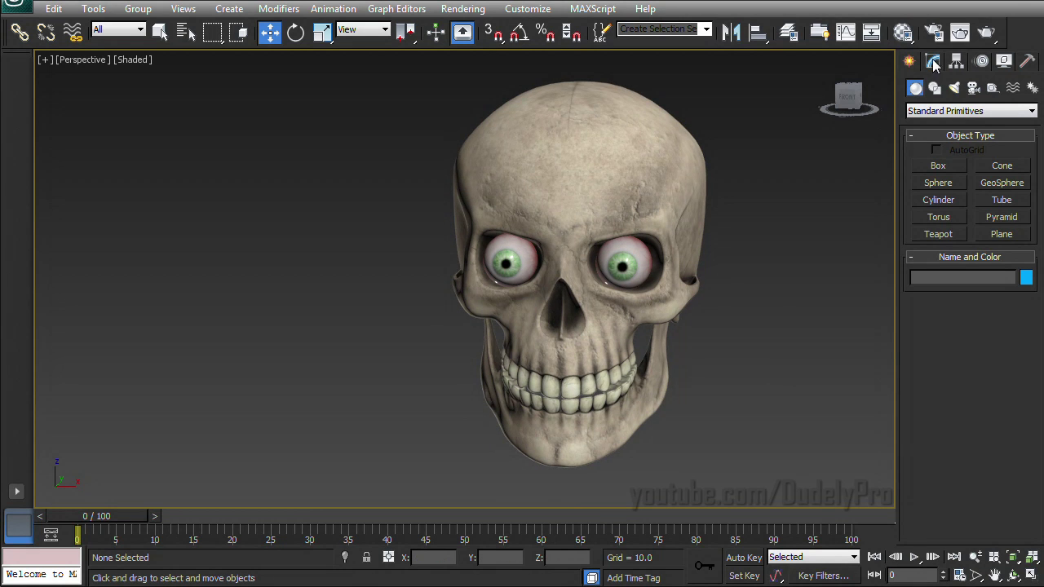
left_click(936, 89)
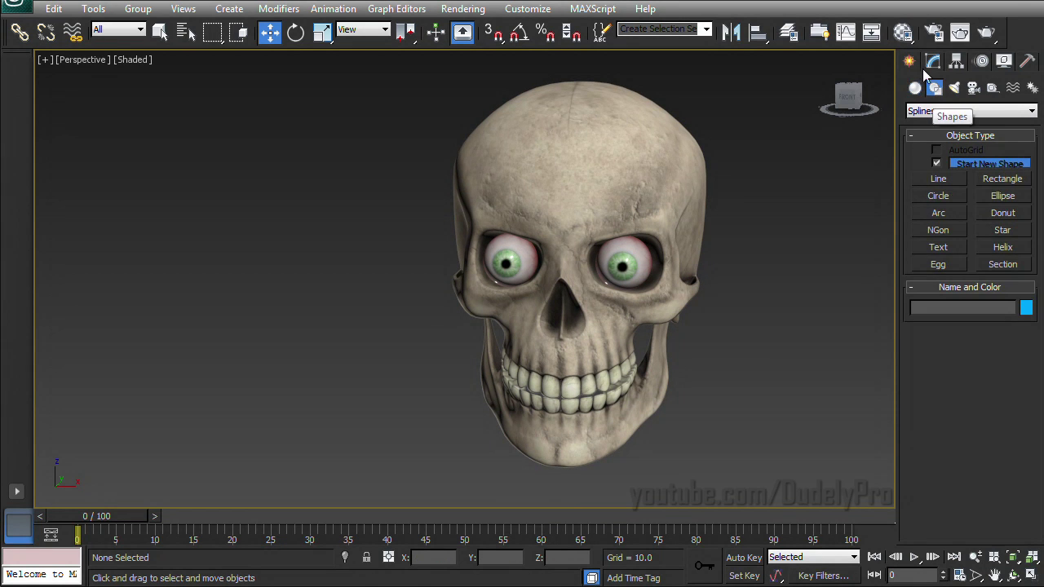
left_click(939, 196)
middle_click_drag(753, 247, 688, 239)
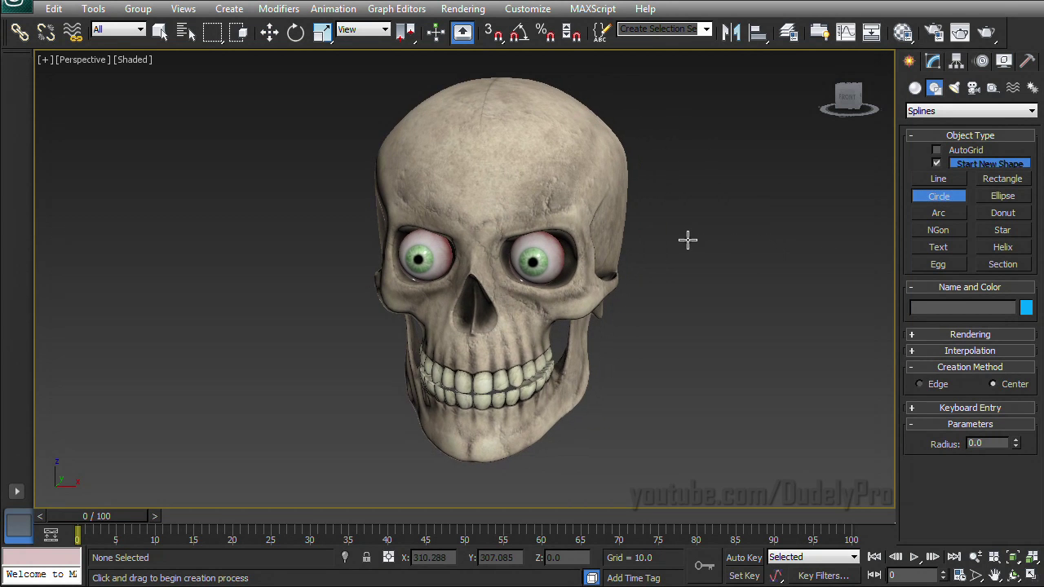
key("f")
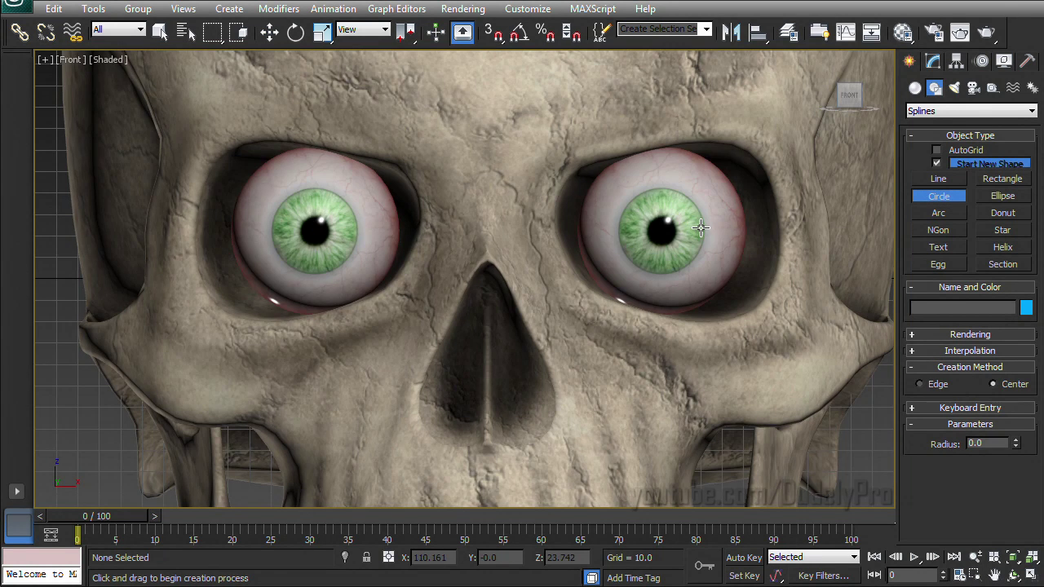
scroll(700, 227, "down", 6)
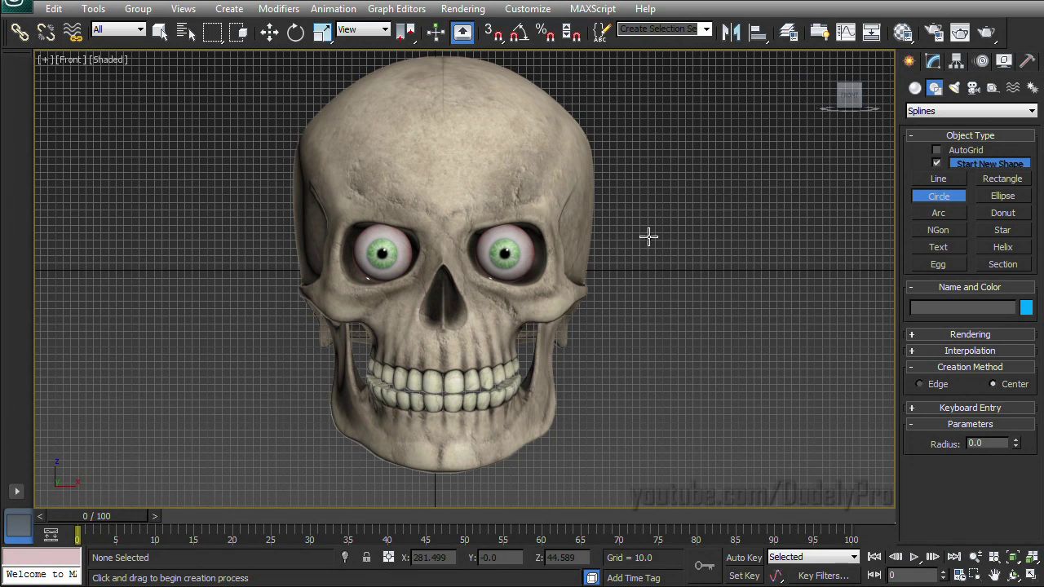
left_click_drag(649, 237, 681, 266)
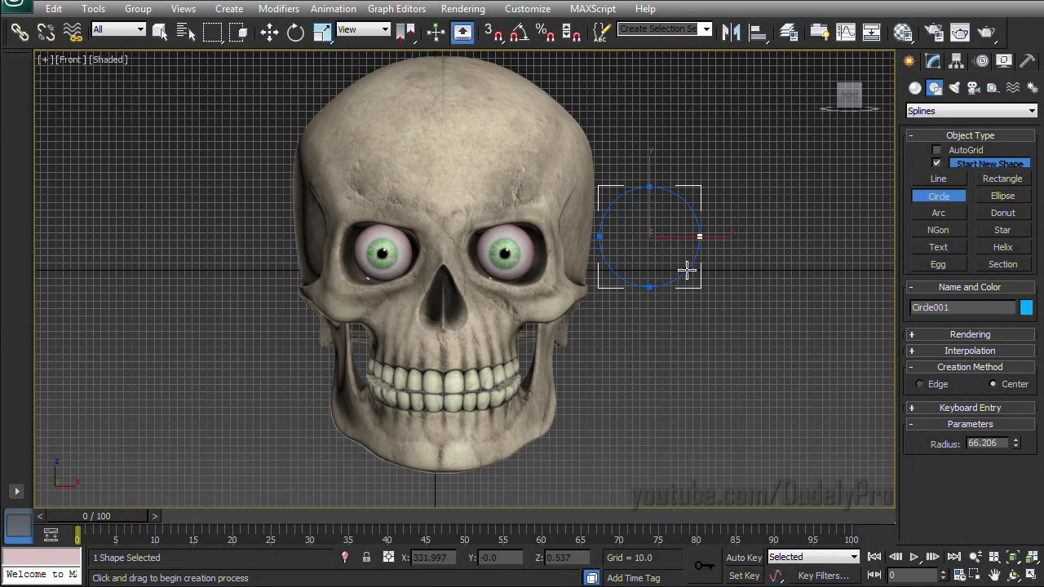
left_click_drag(687, 271, 682, 264)
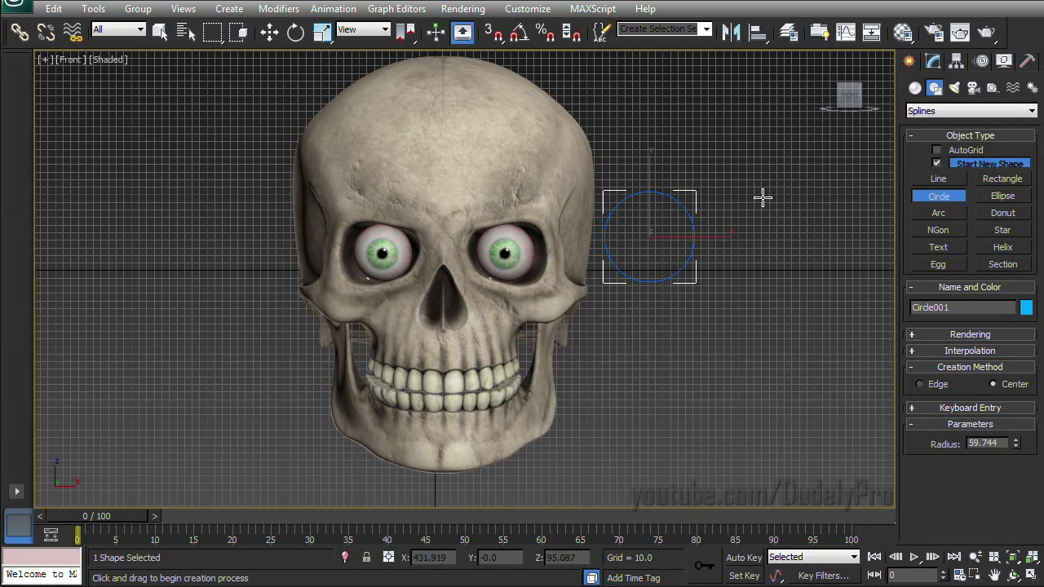
Step: Copy the circle to the opposite side of the skull as "R eye Ctrlr" and rename the original circle "L eye Ctrlr"
left_click(269, 31)
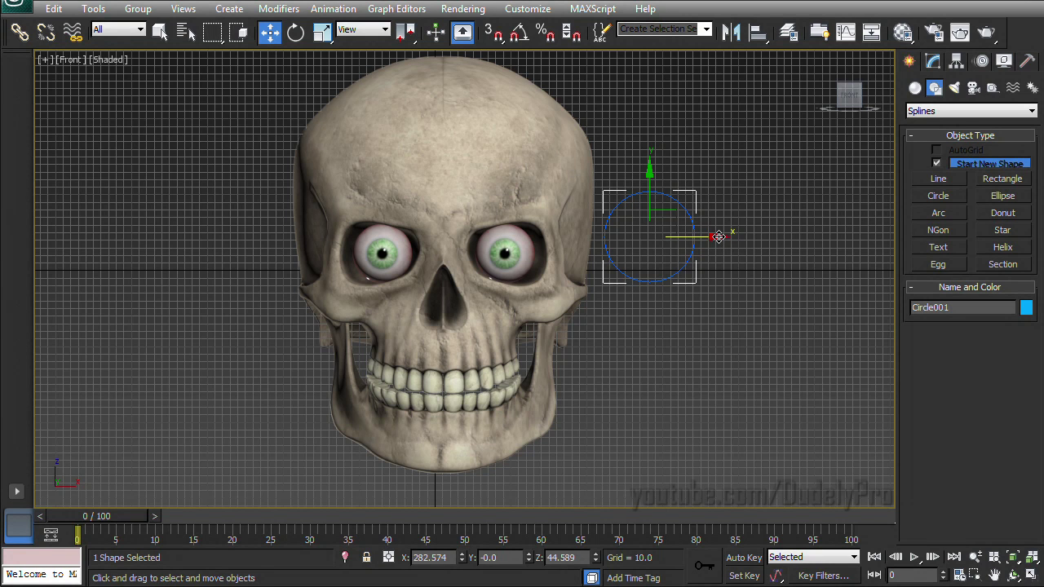
left_click_drag(718, 237, 291, 234, "shift")
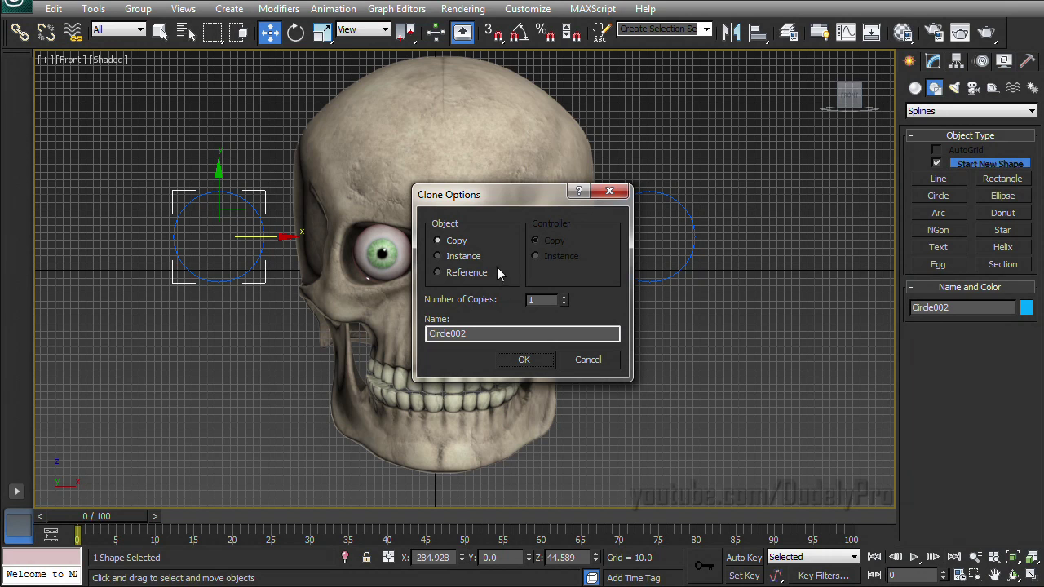
double_click(430, 334)
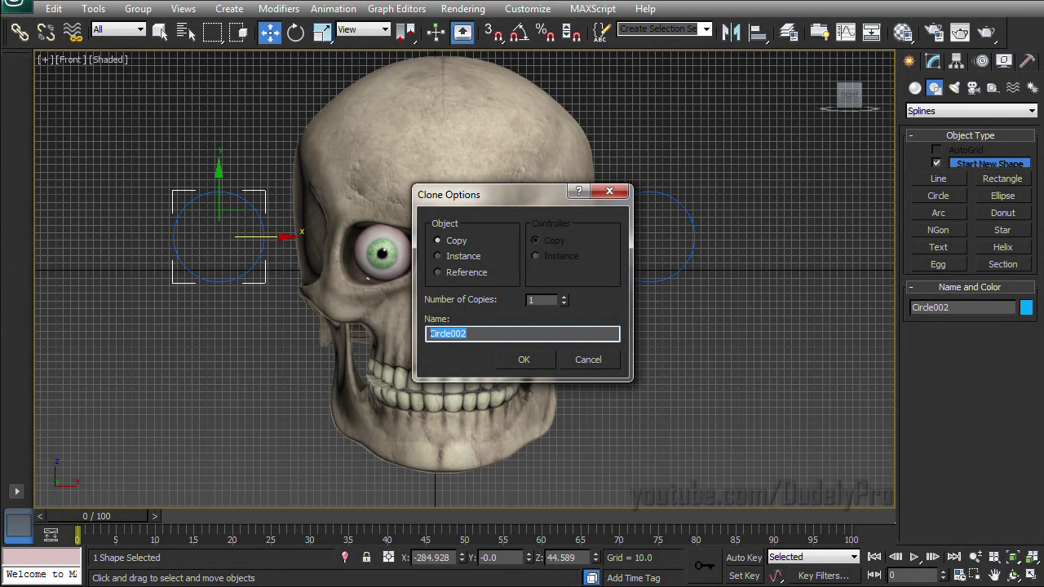
type("R eye Ctrlr")
left_click(526, 363)
left_click(695, 225)
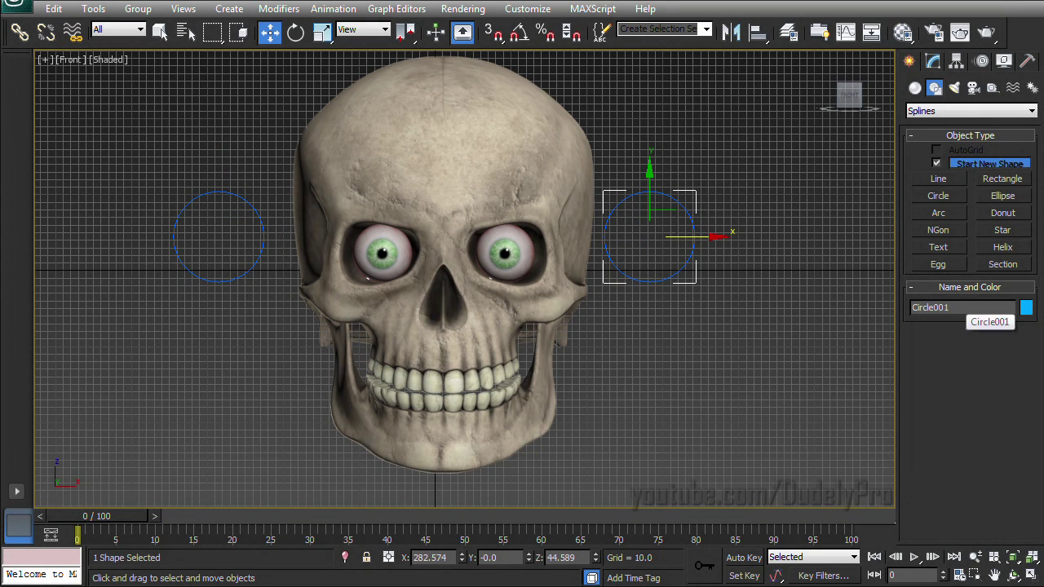
type("L eye Ctrlr")
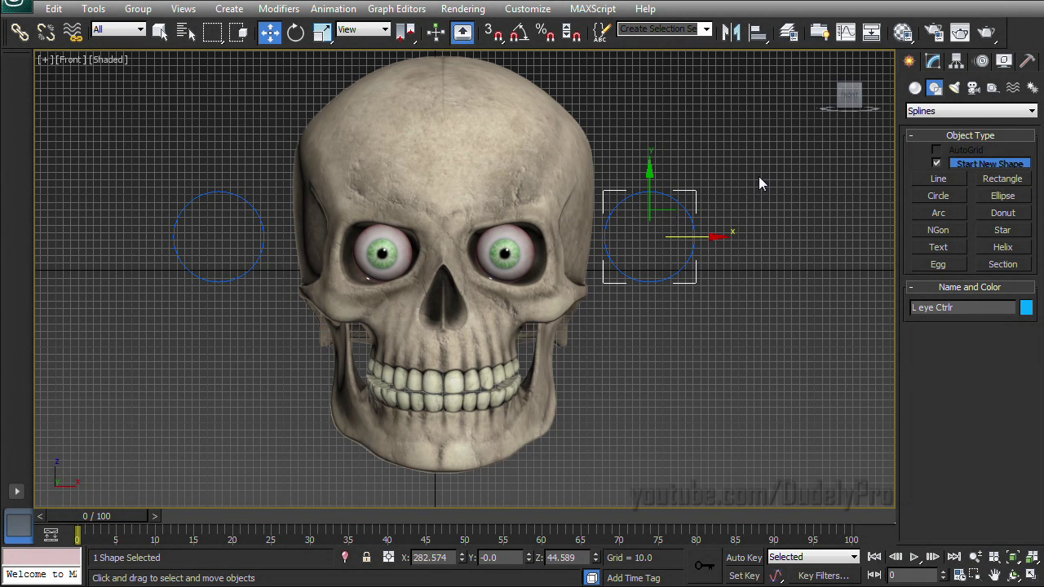
Step: Align the L eye Ctrlr circle to the skull's left eyeball, center to center in X, Y and Z position
key("p")
middle_click_drag(790, 190, 730, 212, "alt")
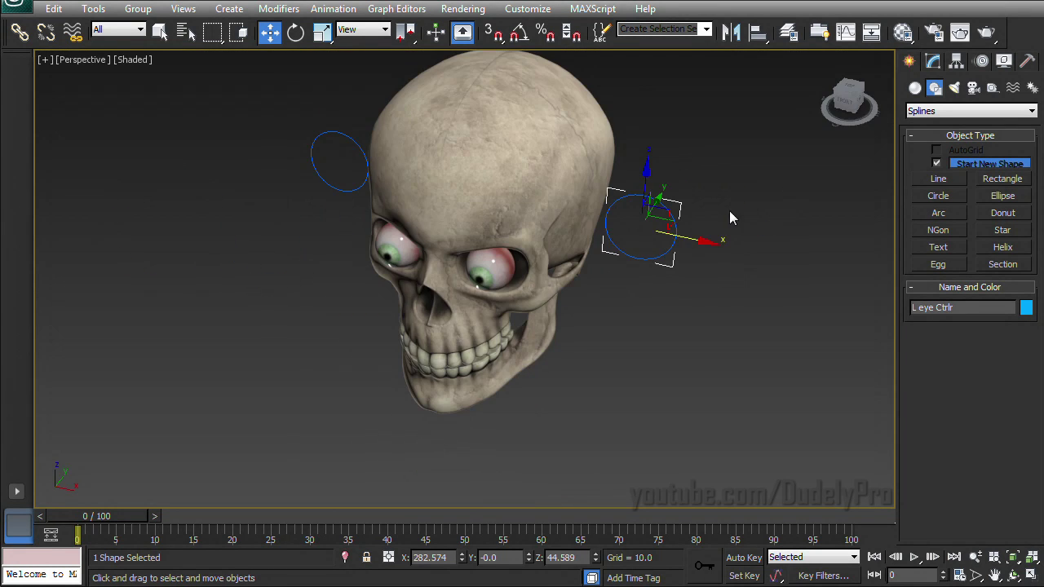
left_click(720, 300)
left_click(677, 241)
left_click_drag(708, 186, 654, 253)
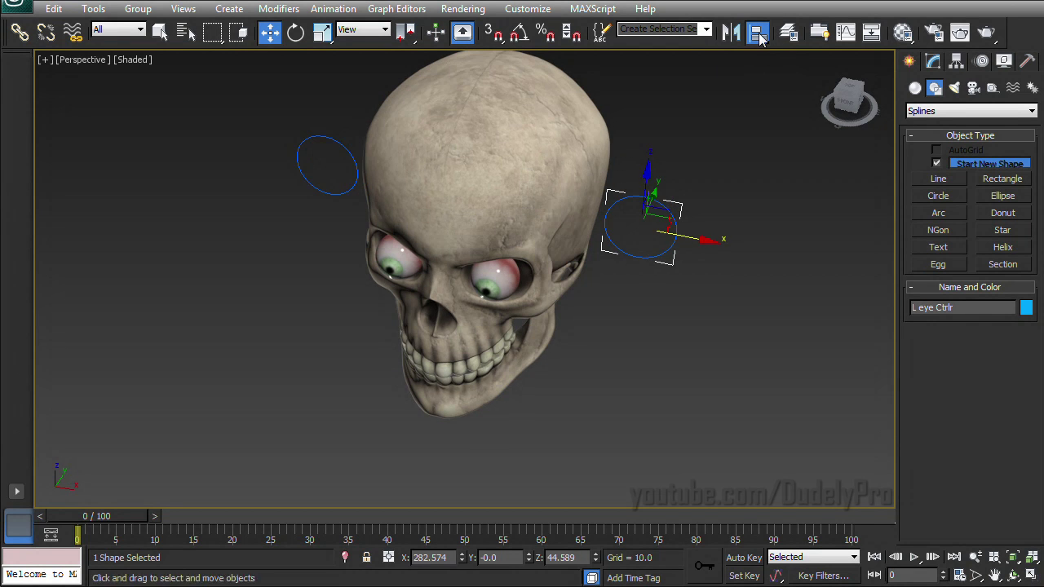
left_click(758, 33)
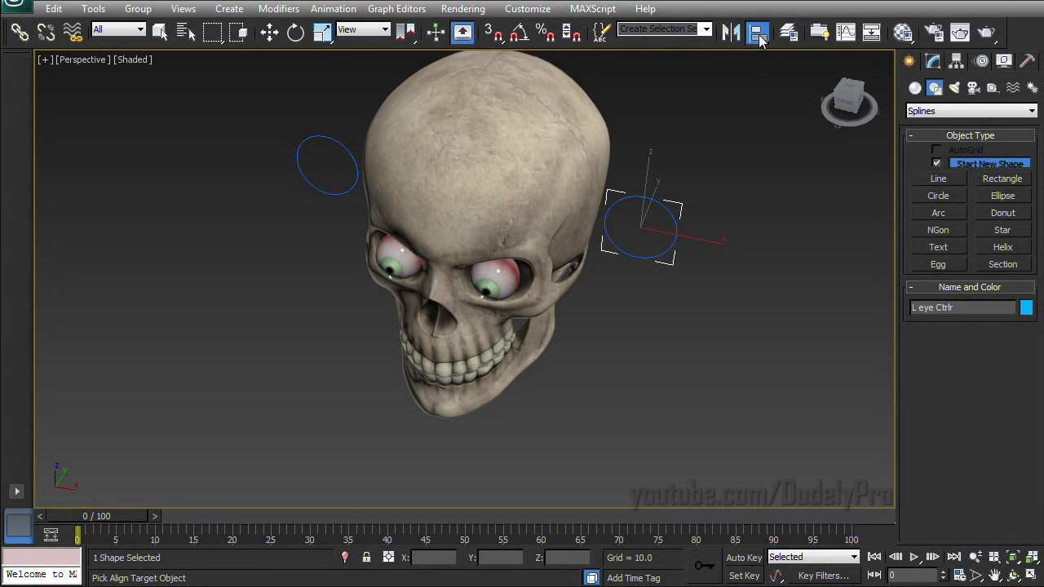
left_click(502, 280)
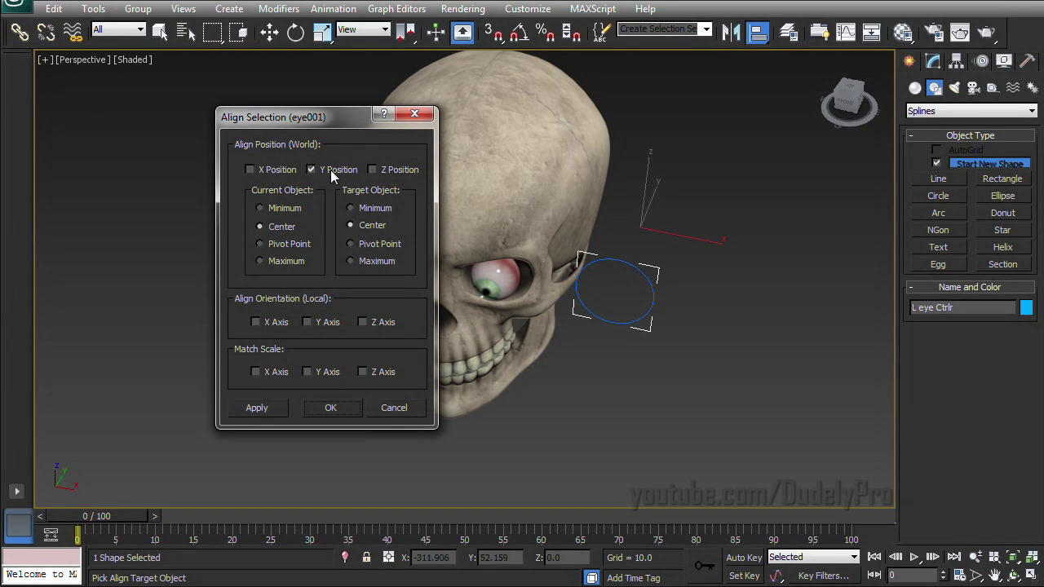
left_click(252, 170)
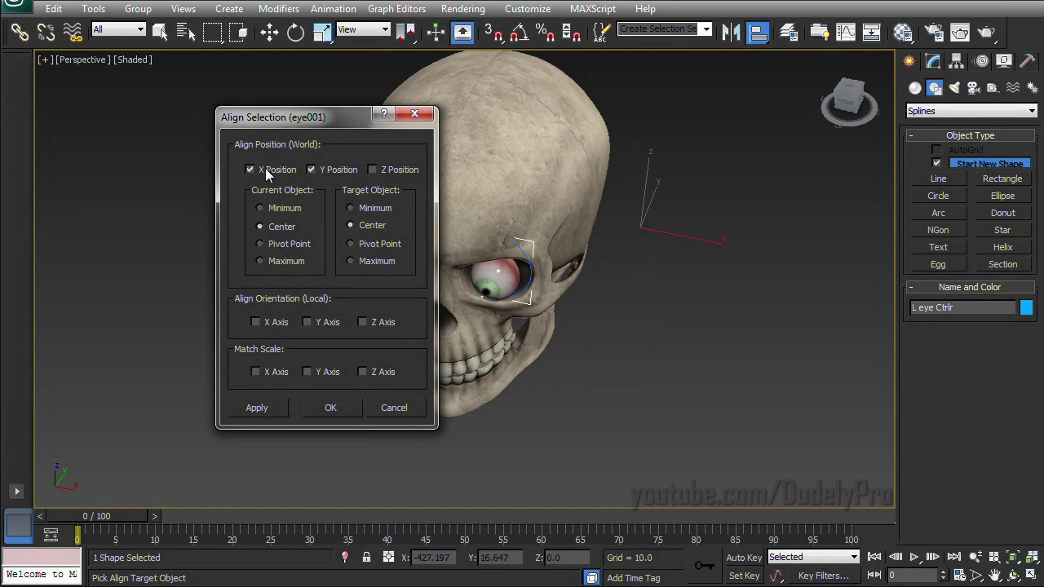
left_click(380, 173)
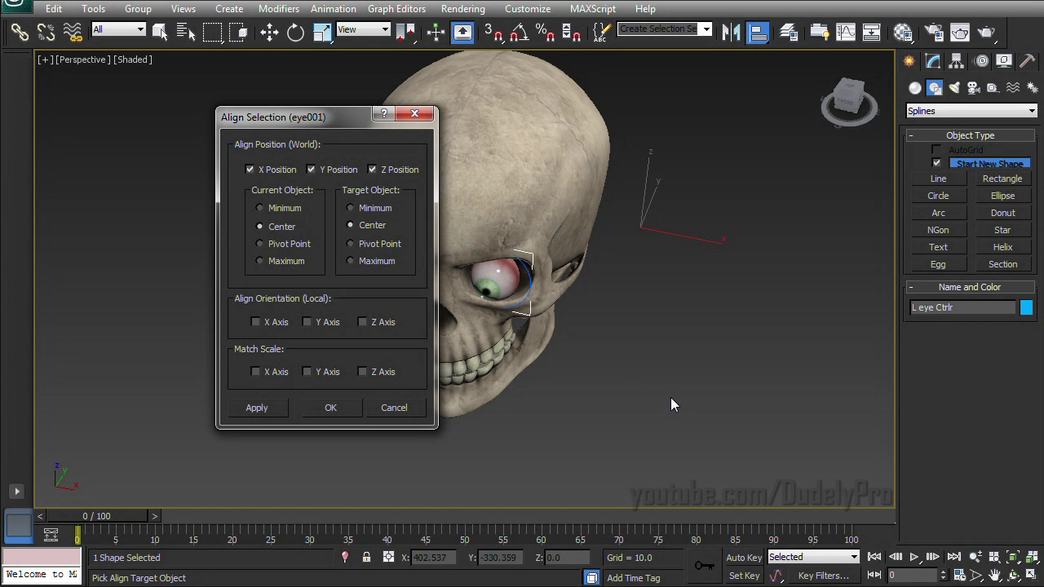
left_click(325, 411)
Step: Align the R eye Ctrlr circle to the skull's right eyeball, center to center in X, Y and Z position
middle_click_drag(530, 375, 587, 374, "alt")
scroll(330, 303, "up", 3)
left_click(249, 189)
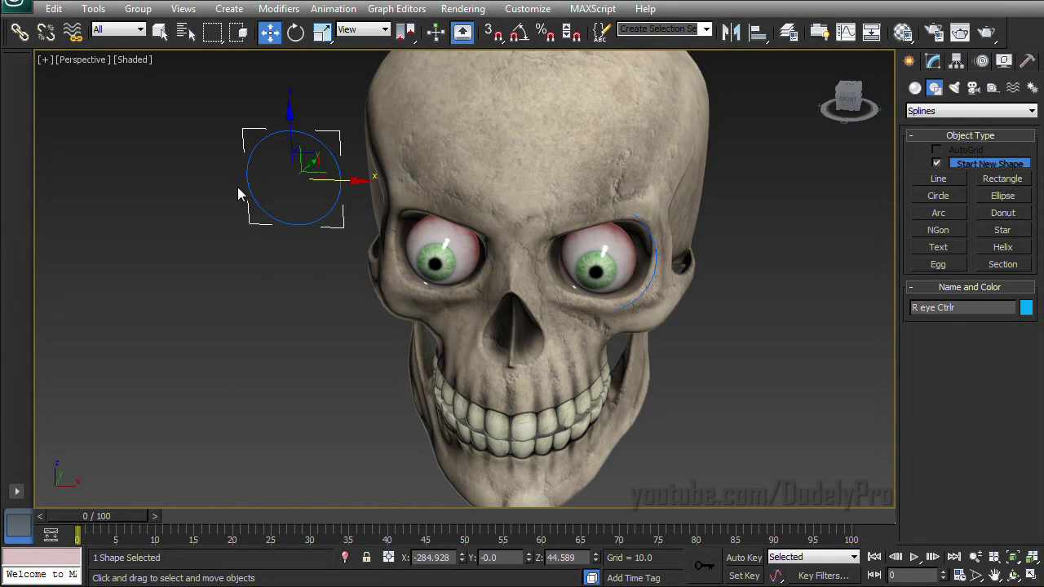
middle_click_drag(312, 274, 298, 295)
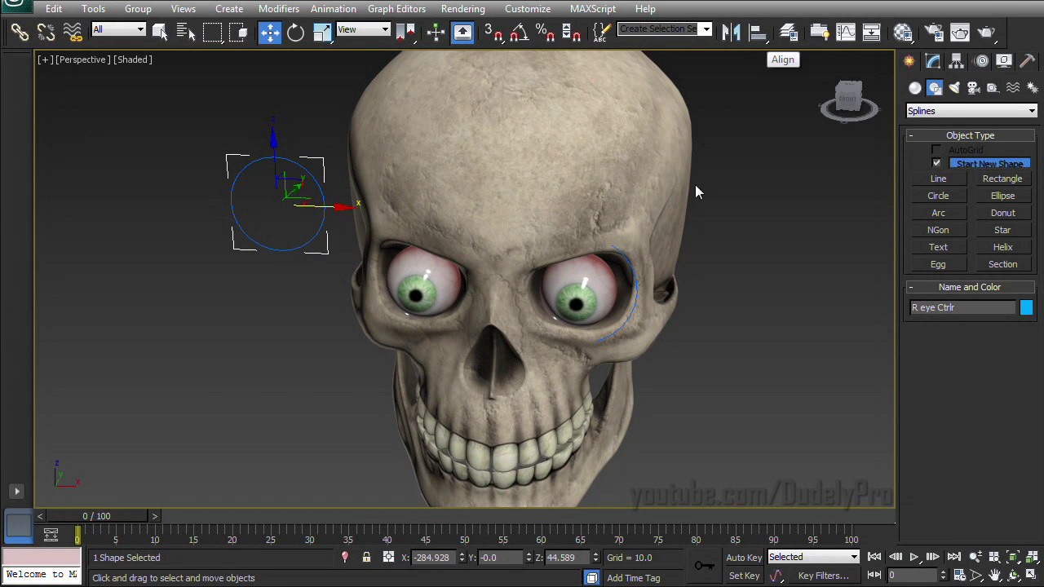
key("alt+a")
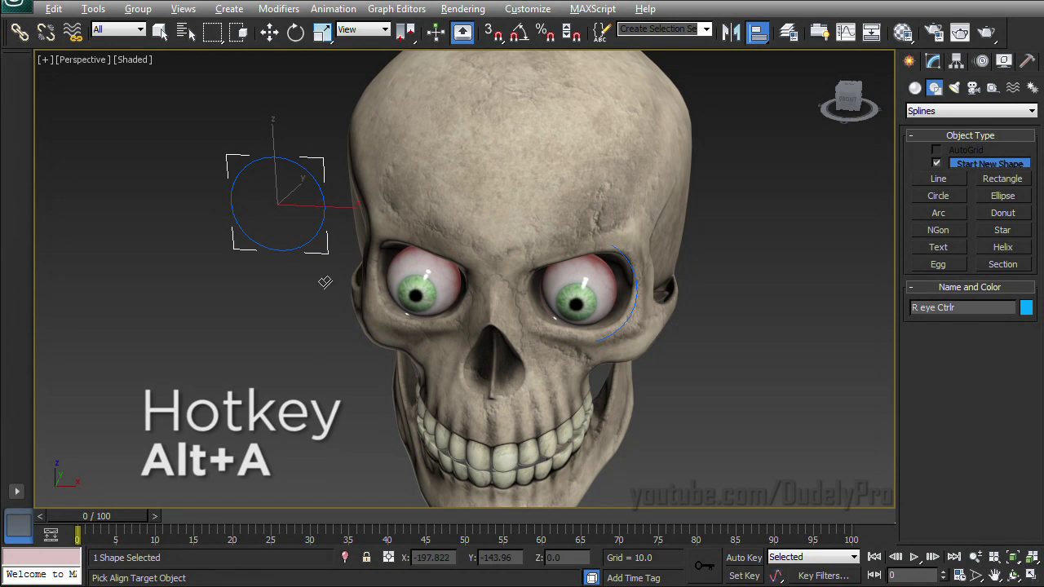
left_click(434, 276)
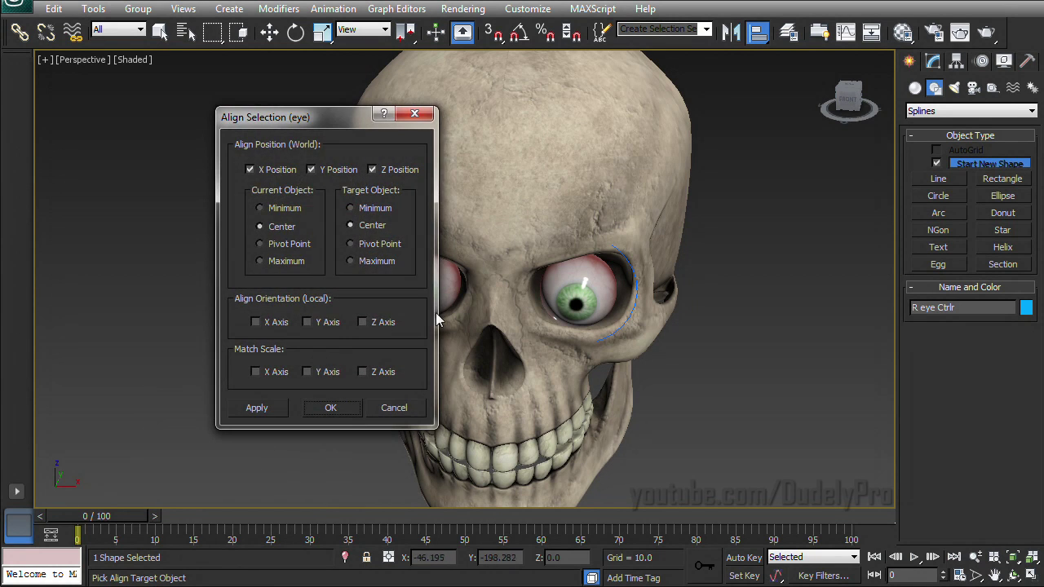
left_click(310, 170)
left_click_drag(269, 116, 145, 115)
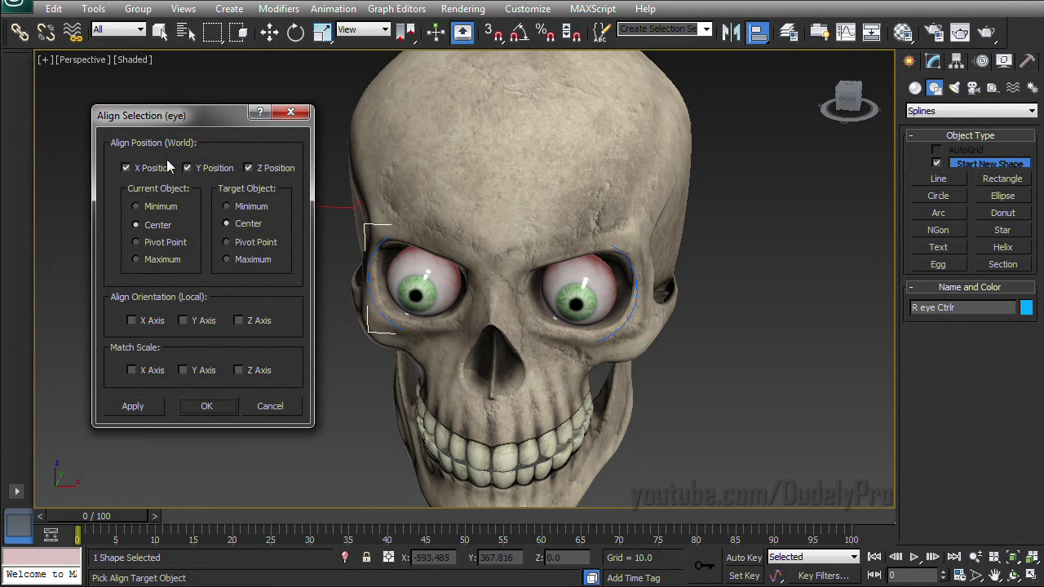
left_click(207, 406)
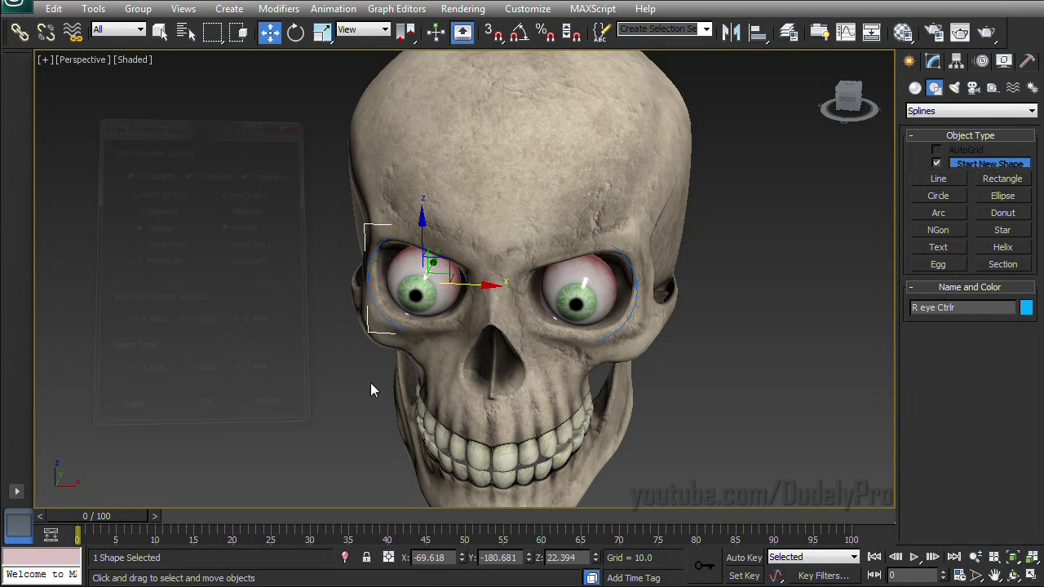
Step: Move both eye controller circles together along the Y axis, well out in front of the skull
middle_click_drag(717, 366, 646, 354, "alt")
left_click(611, 339, "ctrl")
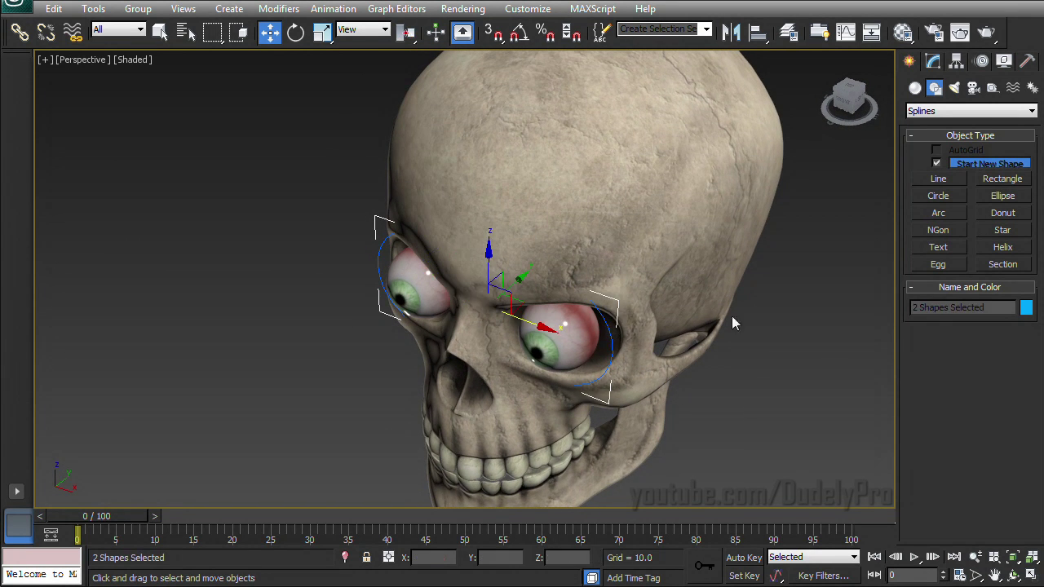
scroll(739, 297, "down", 5)
middle_click_drag(739, 295, 812, 325, "alt")
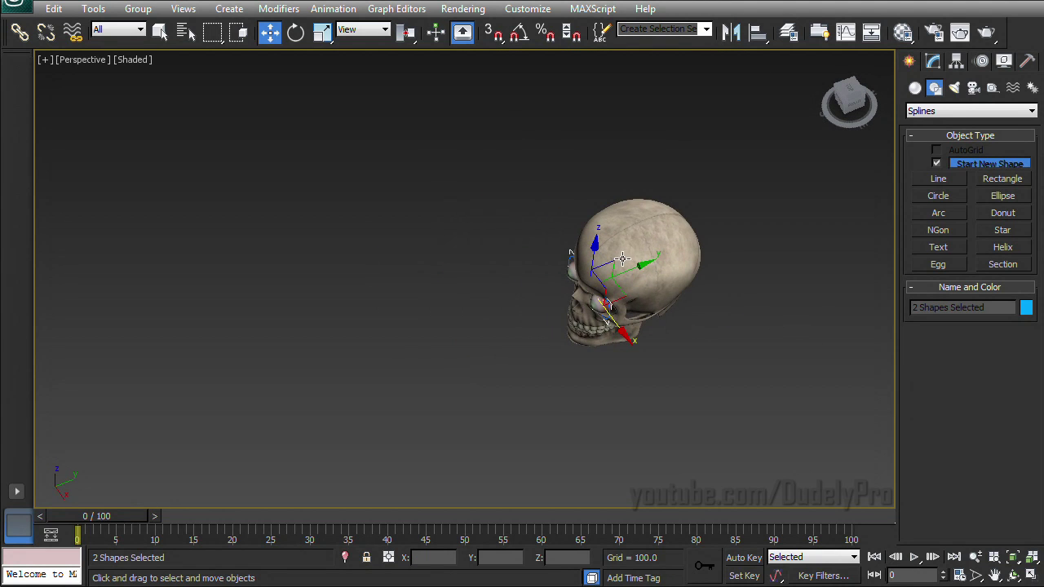
left_click_drag(640, 268, 412, 412)
key("f")
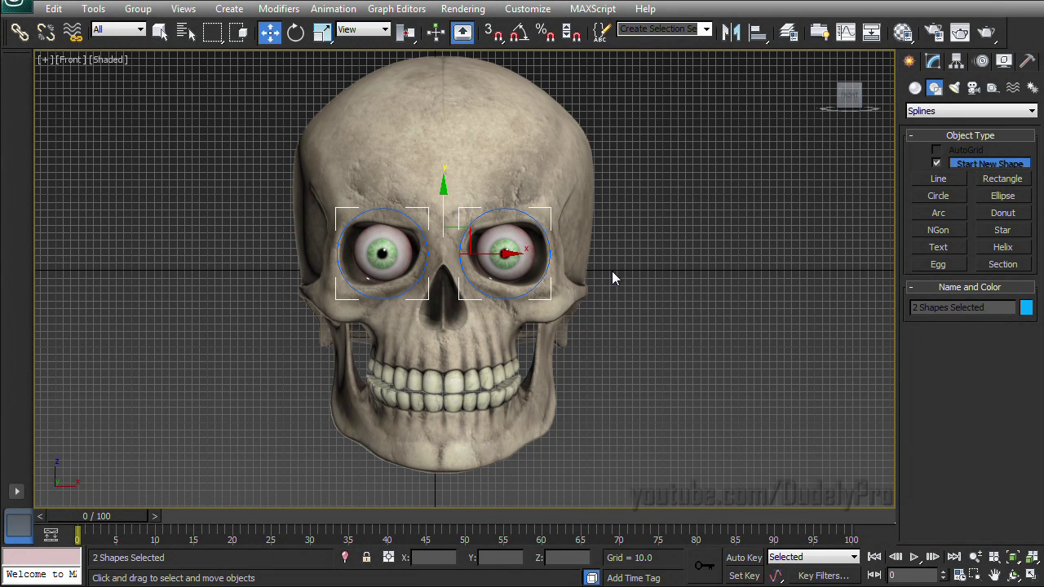
key("p")
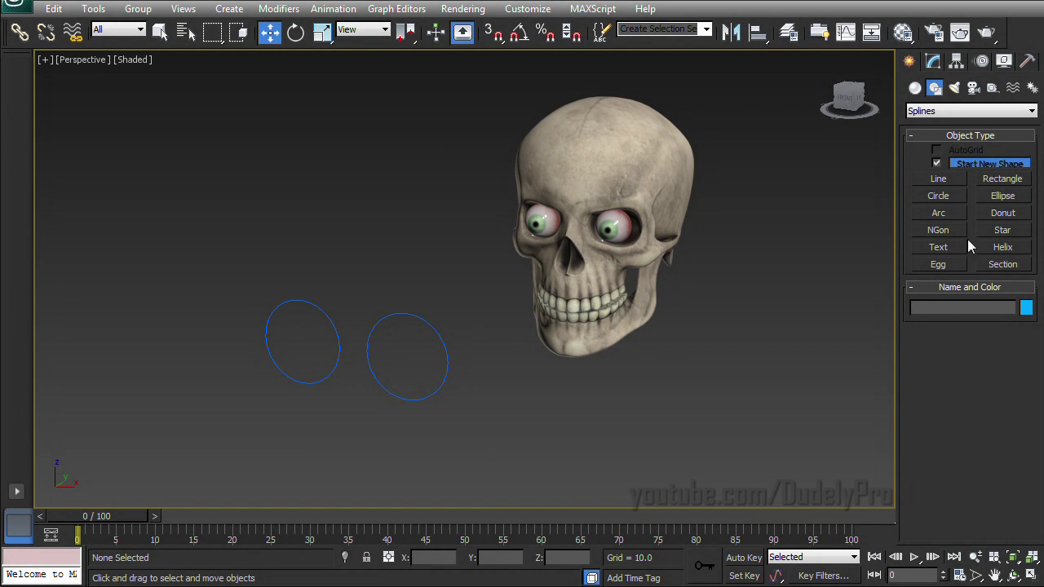
Step: Draw a rectangle spline about 223 long and 386 wide beside the two circles in the perspective view
left_click(991, 183)
scroll(618, 249, "down", 3)
middle_click_drag(618, 250, 532, 199, "alt")
left_click_drag(509, 292, 648, 354)
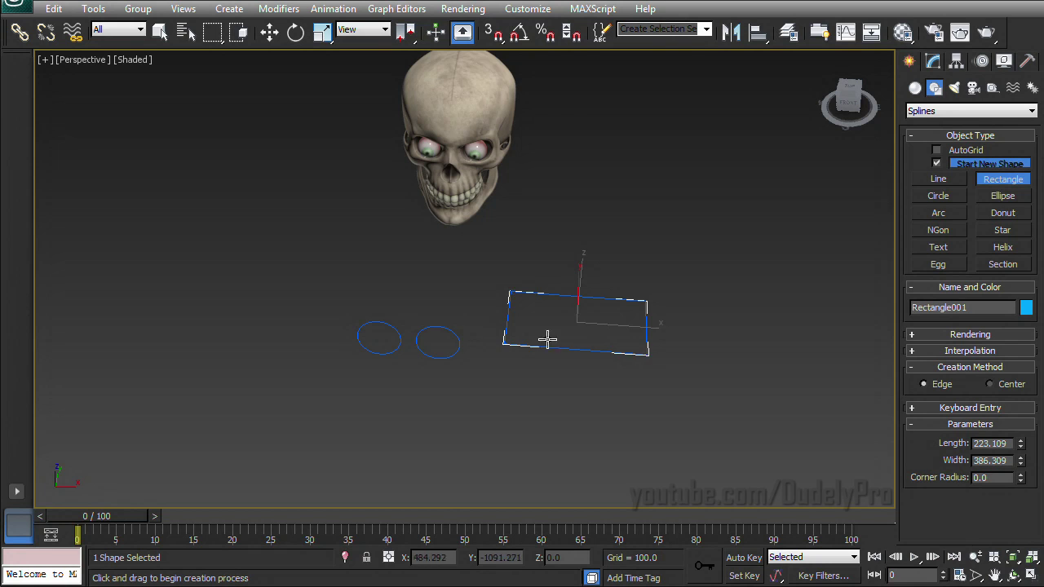
middle_click_drag(710, 301, 566, 337, "alt")
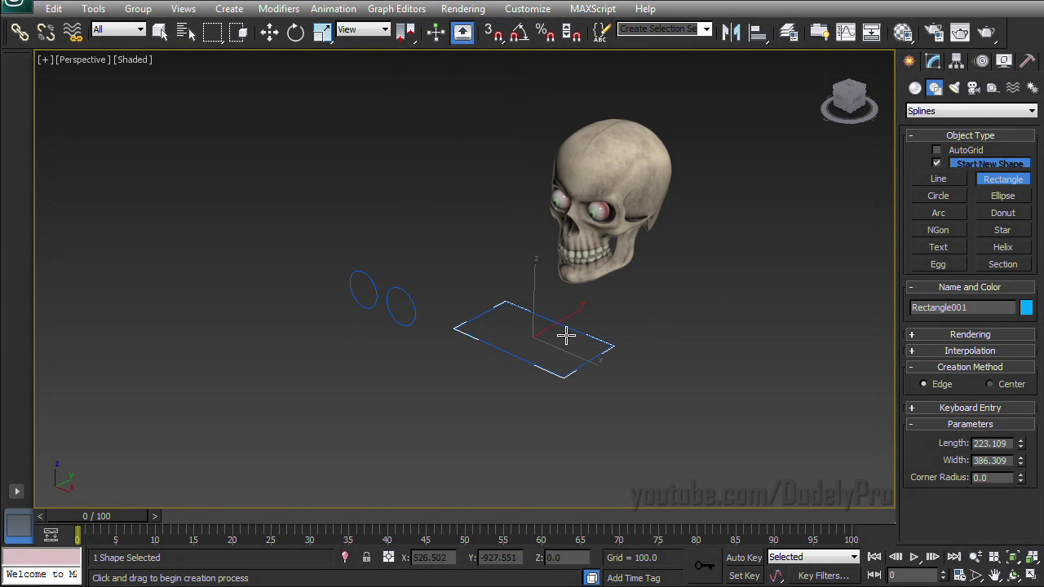
Step: Rotate the rectangle upright with angle snap on, so it faces the same way as the circles
key("e")
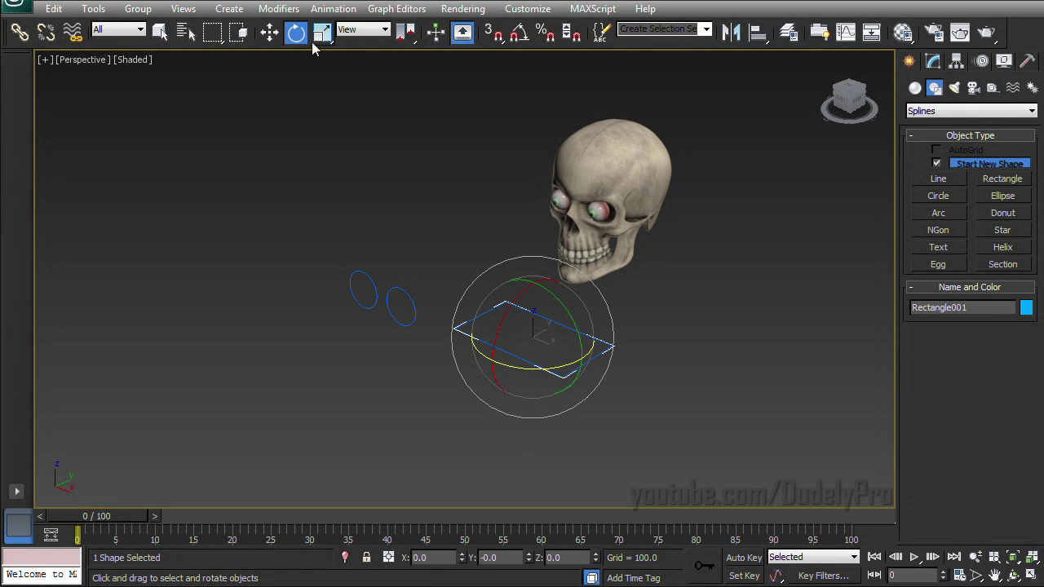
left_click(518, 37)
left_click_drag(521, 304, 492, 373)
middle_click_drag(535, 369, 625, 343, "alt")
Step: Center the rectangle around both eye circles in the front view, at about X 12 and Z 16
key("f")
key("w")
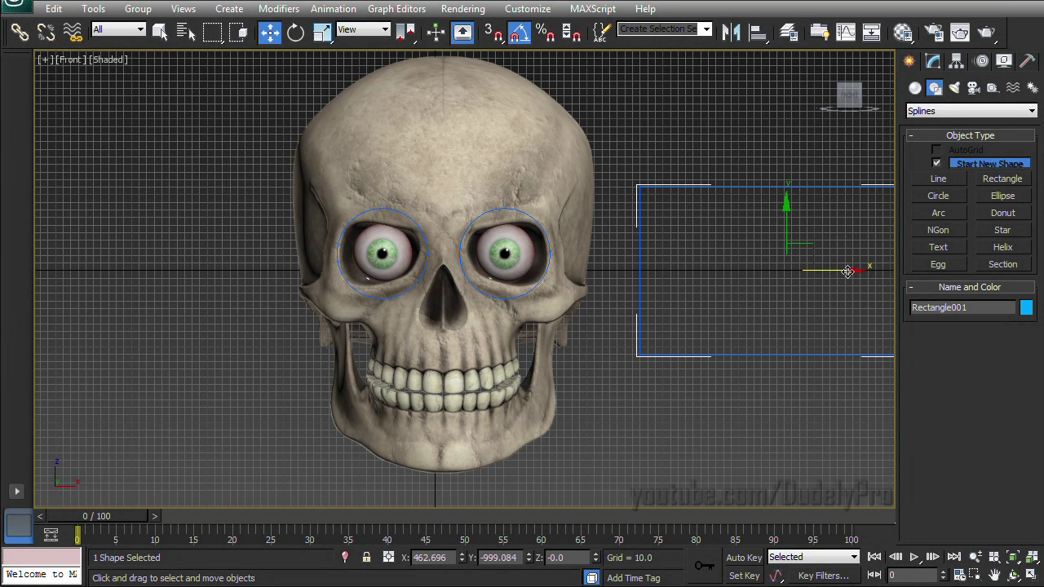
left_click_drag(846, 270, 504, 270)
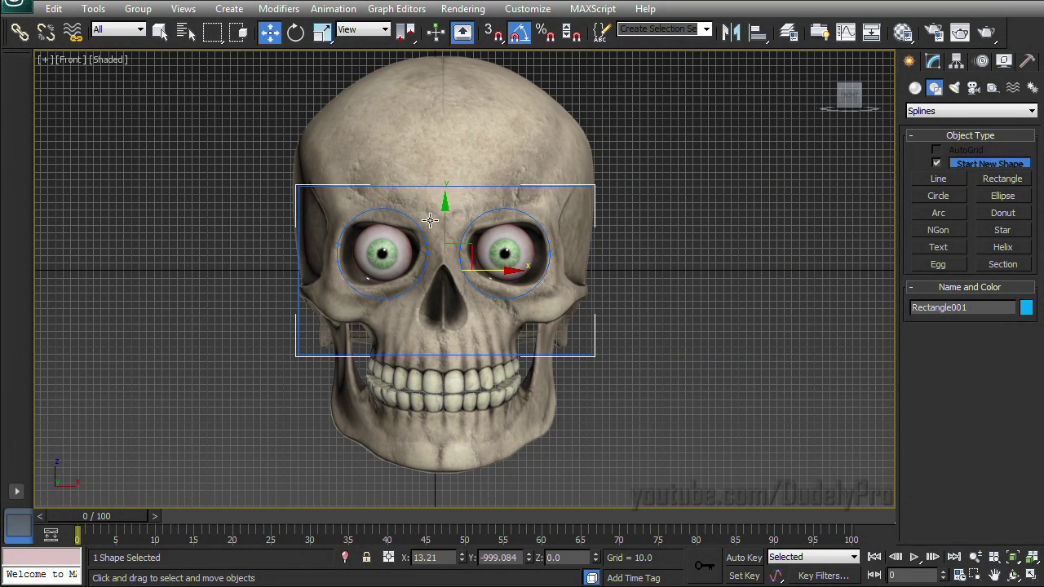
left_click_drag(444, 217, 445, 205)
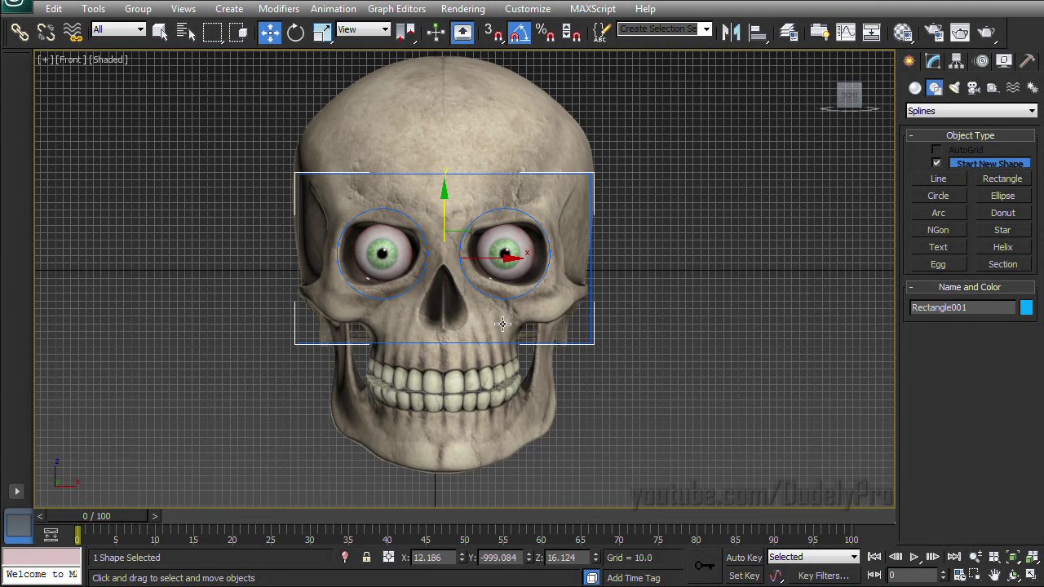
Step: Move the rectangle along the Y axis to about -1151, into the plane of the two circles
key("p")
scroll(542, 337, "down", 5)
middle_click_drag(543, 340, 411, 408, "alt")
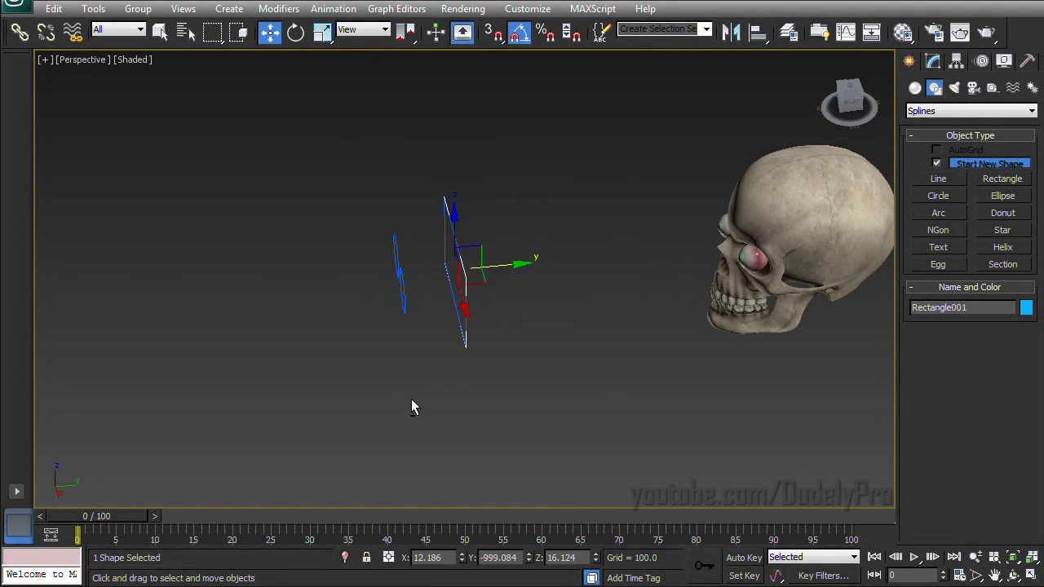
left_click_drag(500, 263, 443, 277)
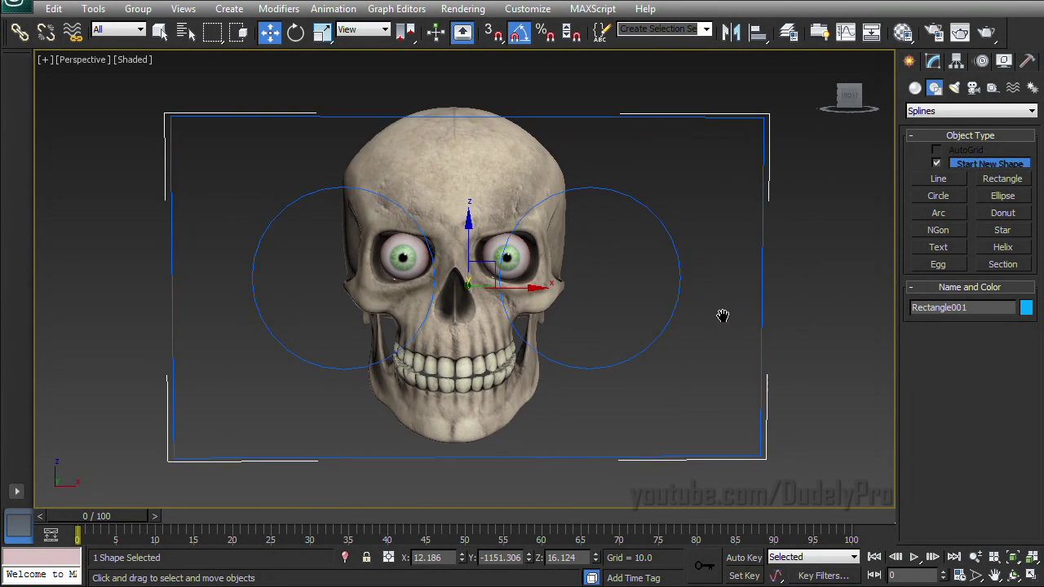
middle_click_drag(722, 317, 718, 318, "alt")
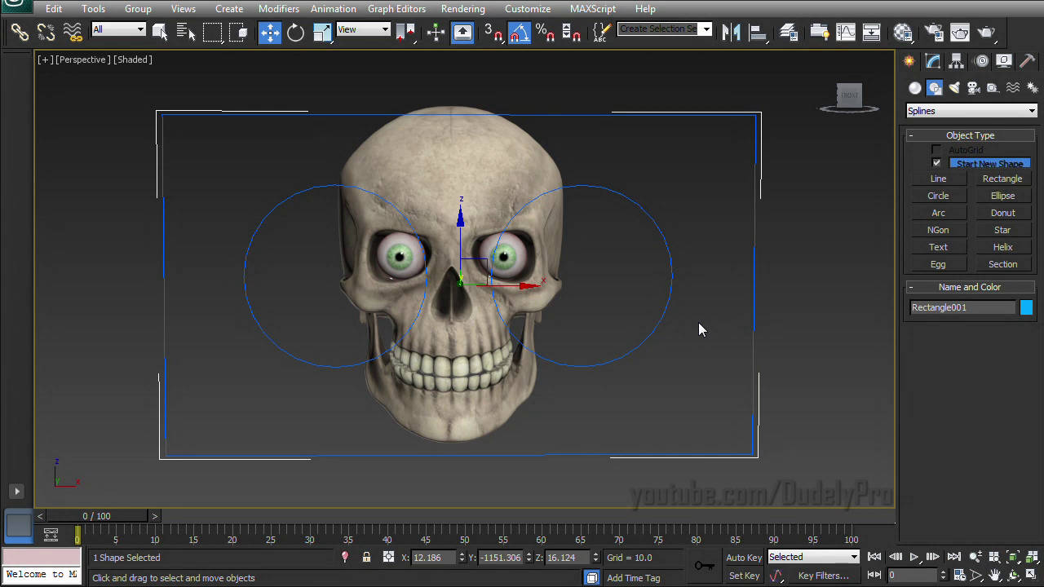
middle_click_drag(693, 316, 410, 481, "alt")
left_click(648, 355)
left_click(440, 367)
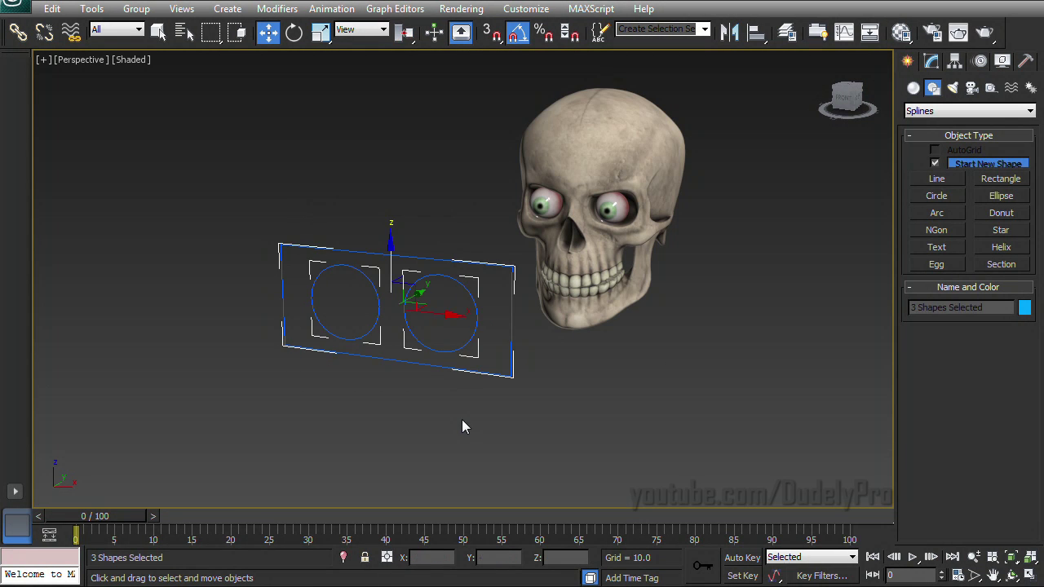
left_click(461, 419)
Step: Add a LookAt constraint to the skull's left eyeball with the L eye Ctrlr circle as its target
middle_click_drag(613, 419, 606, 452, "alt")
scroll(551, 354, "up", 4)
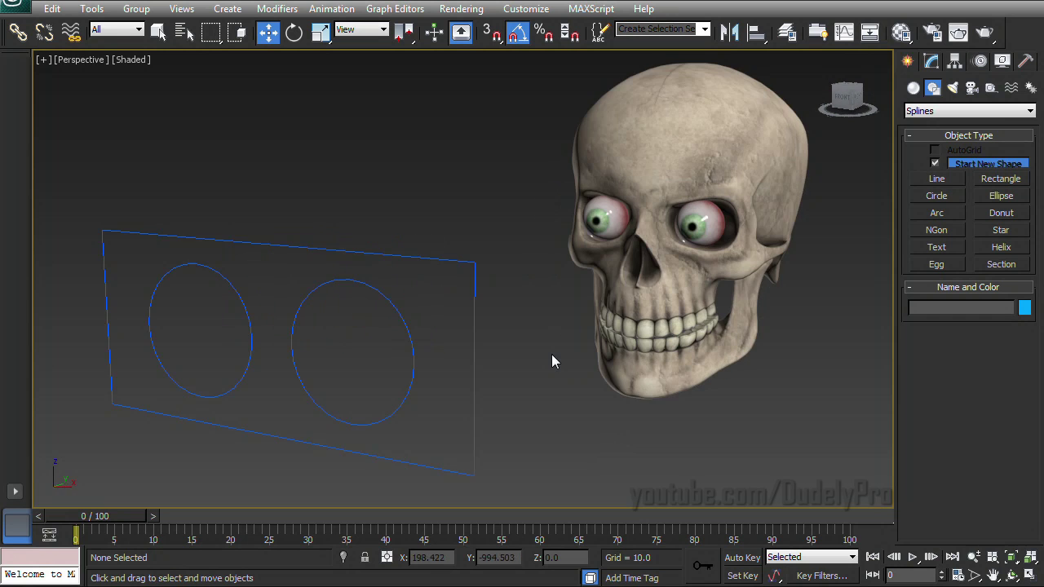
left_click(695, 230)
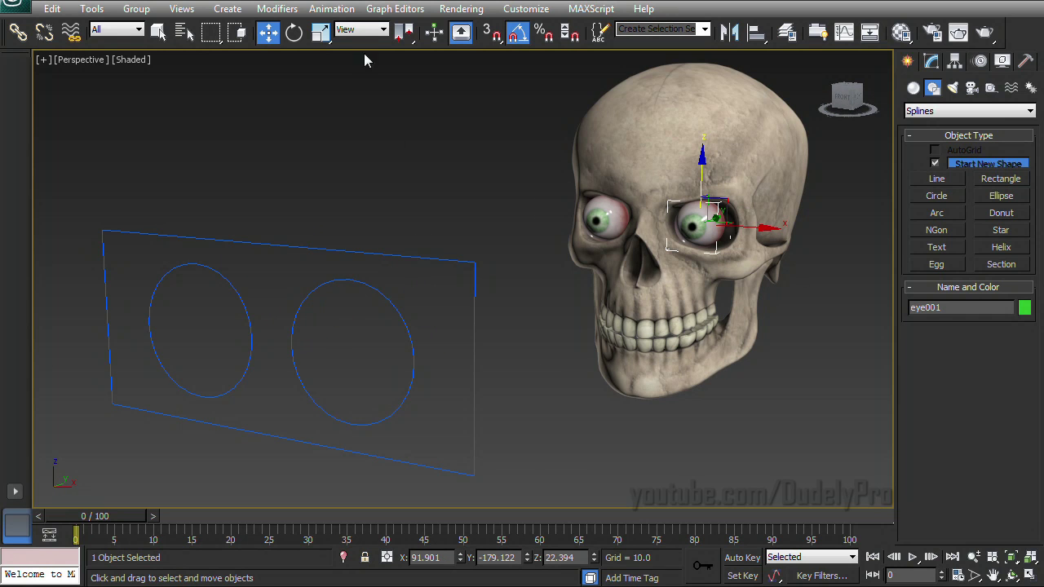
left_click(337, 11)
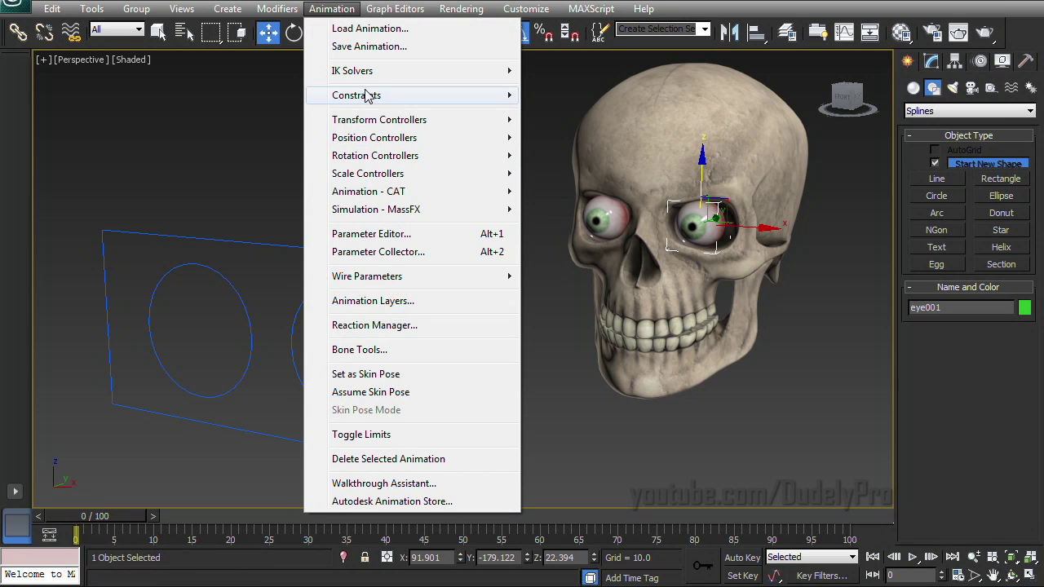
mouse_move(366, 96)
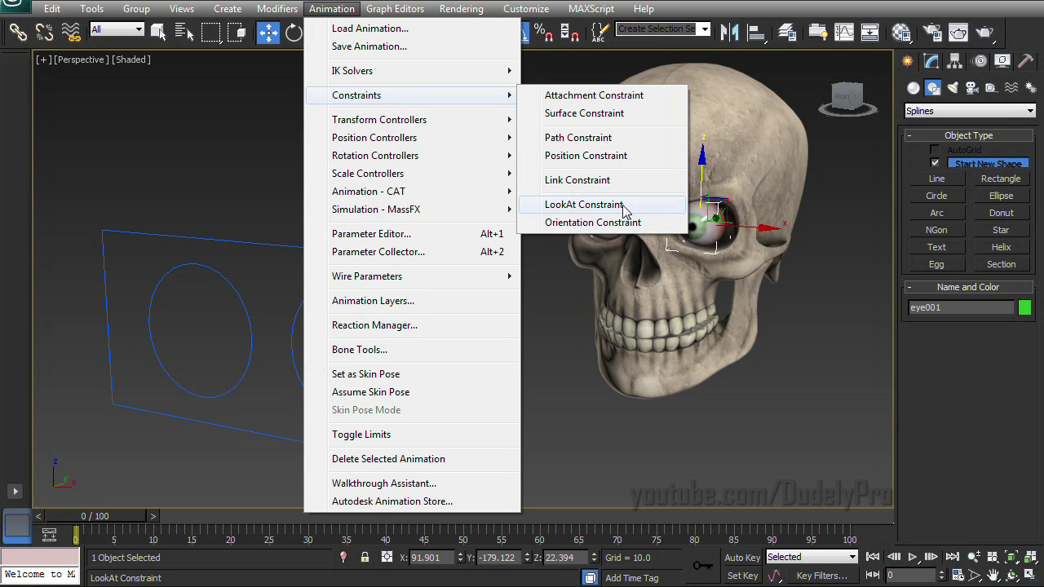
left_click(584, 204)
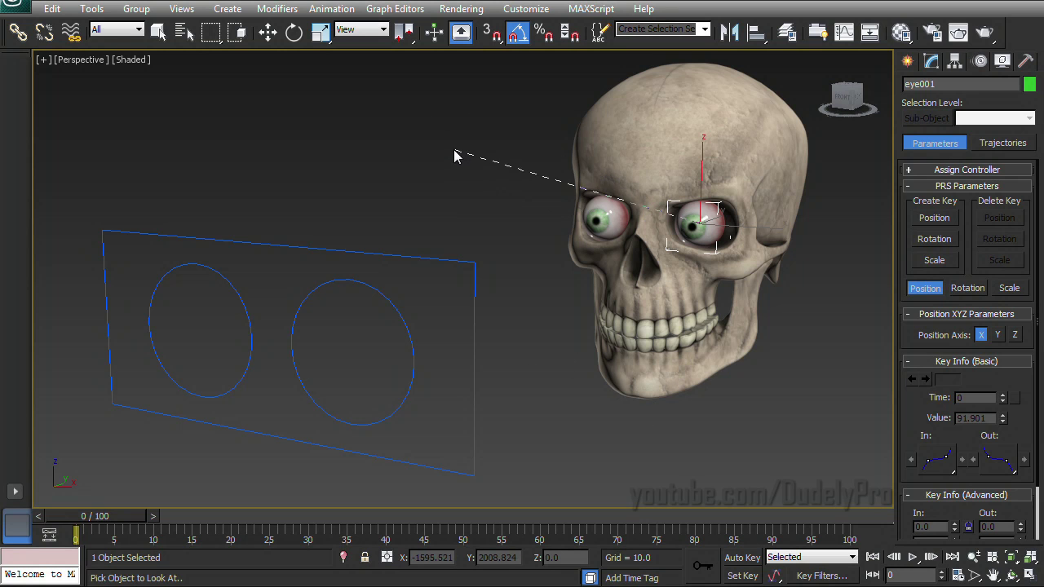
left_click(380, 290)
mouse_move(702, 258)
middle_mouse_down("alt")
mouse_move(730, 260)
mouse_move(714, 252)
middle_mouse_up("alt")
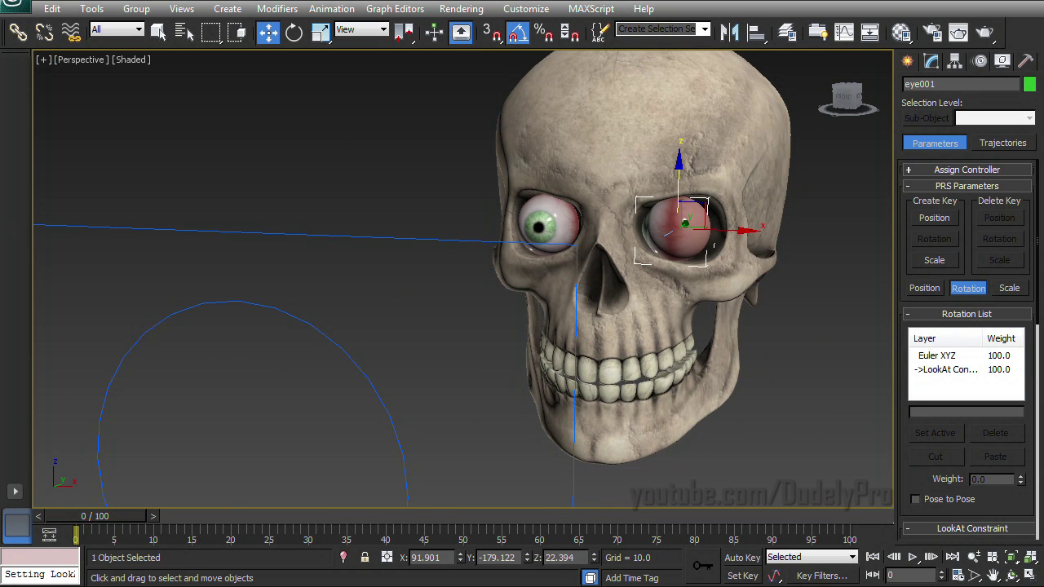
scroll(463, 279, "down", 5)
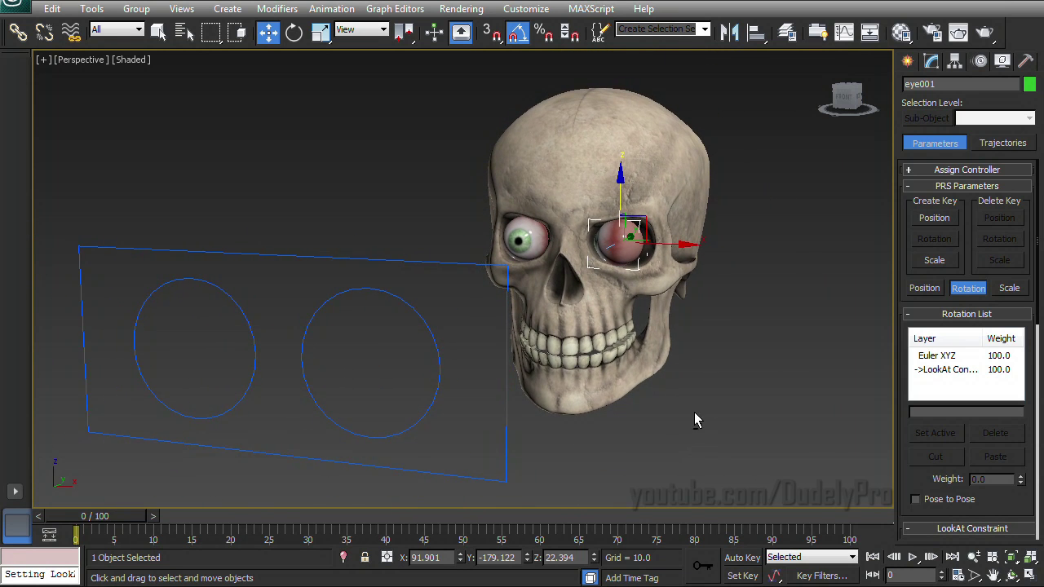
middle_click_drag(694, 414, 751, 408, "alt")
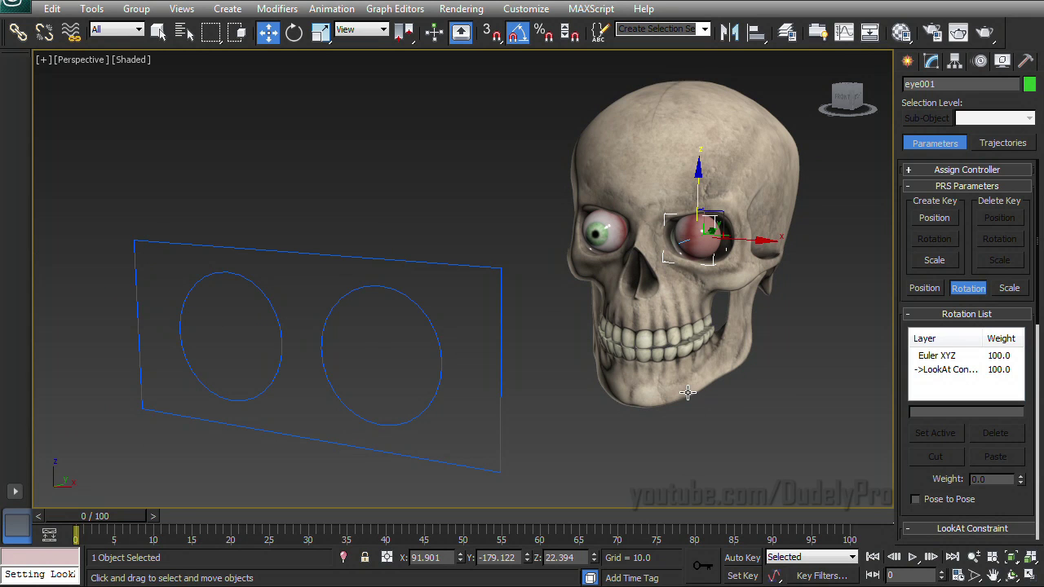
middle_click_drag(751, 414, 689, 205, "alt")
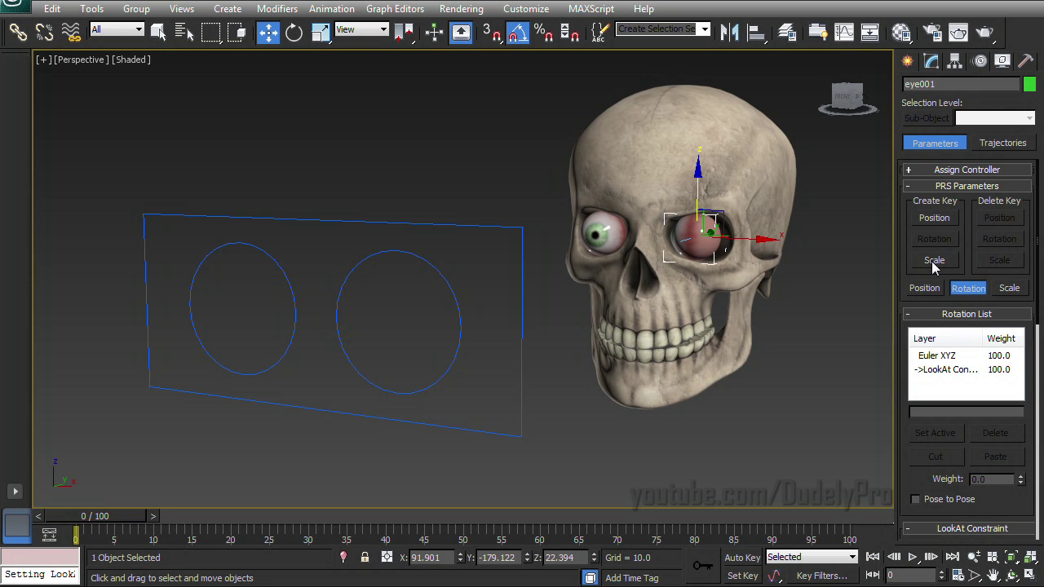
Step: Set the LookAt axis of the left eyeball's constraint to Y and inspect the eyeball up close
left_click_drag(904, 243, 802, 0)
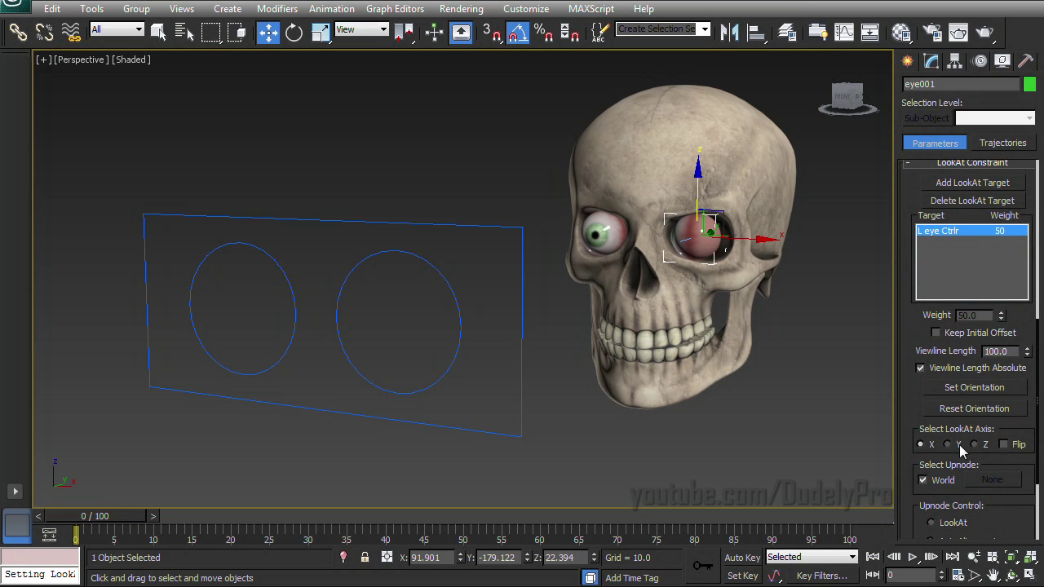
left_click_drag(918, 414, 900, 332)
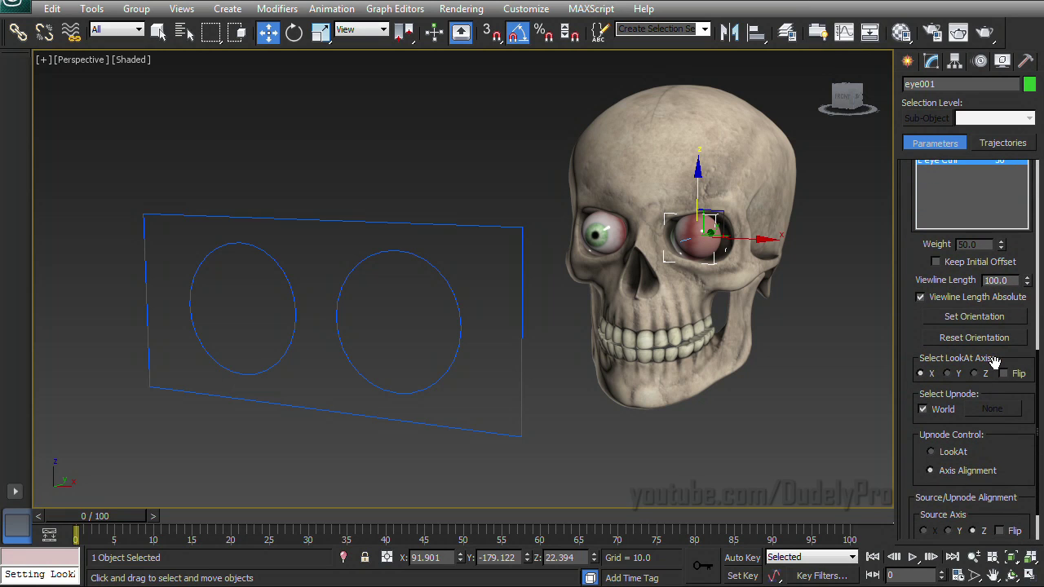
left_click(948, 373)
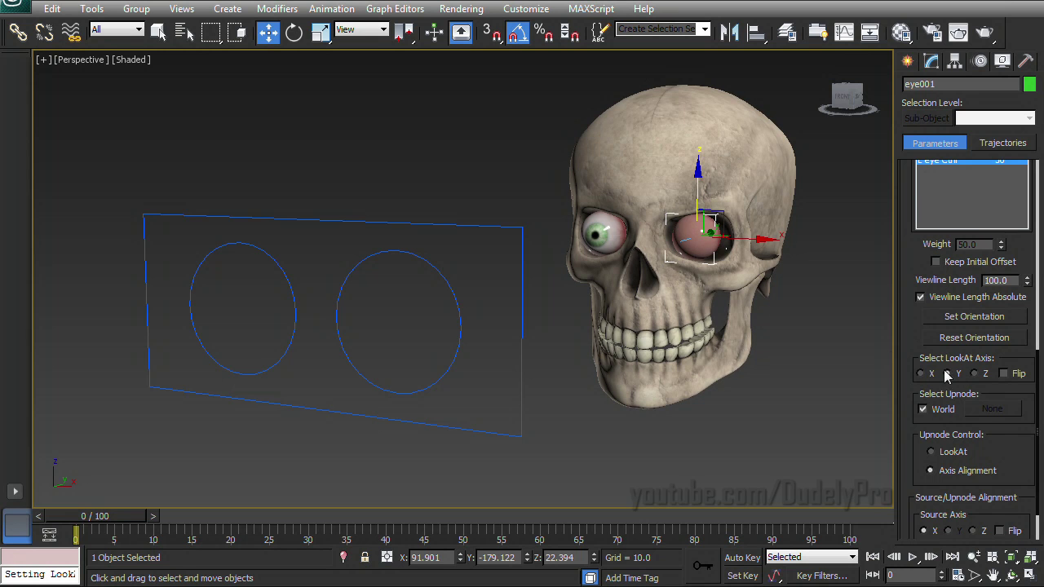
middle_click_drag(864, 349, 599, 337)
scroll(755, 341, "up", 5)
middle_click_drag(783, 357, 701, 364, "alt")
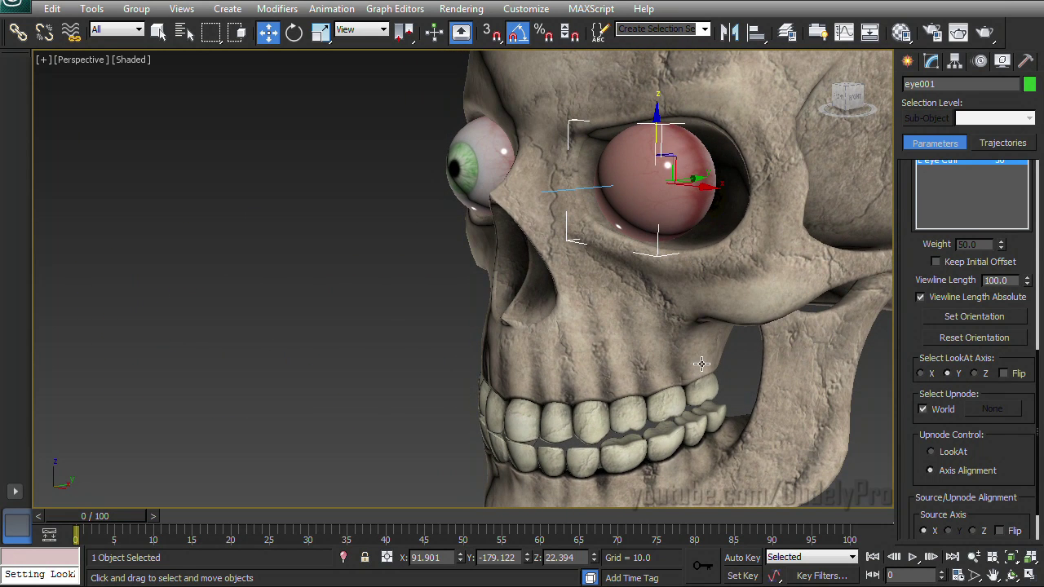
Step: Try Z as the left eyeball's LookAt axis and turn on Flip
left_click(975, 374)
middle_click_drag(661, 324, 725, 333, "alt")
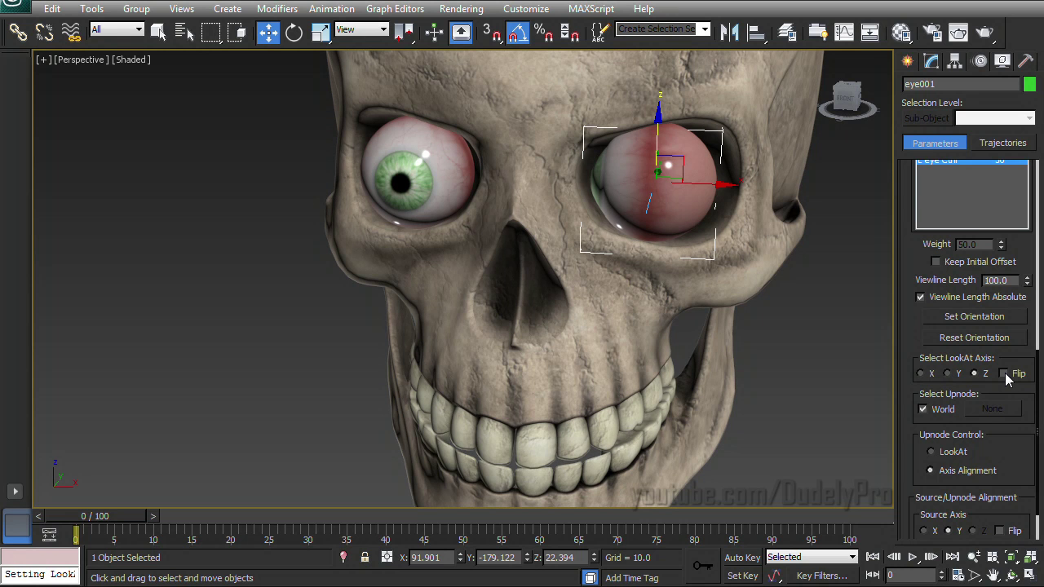
left_click(1004, 373)
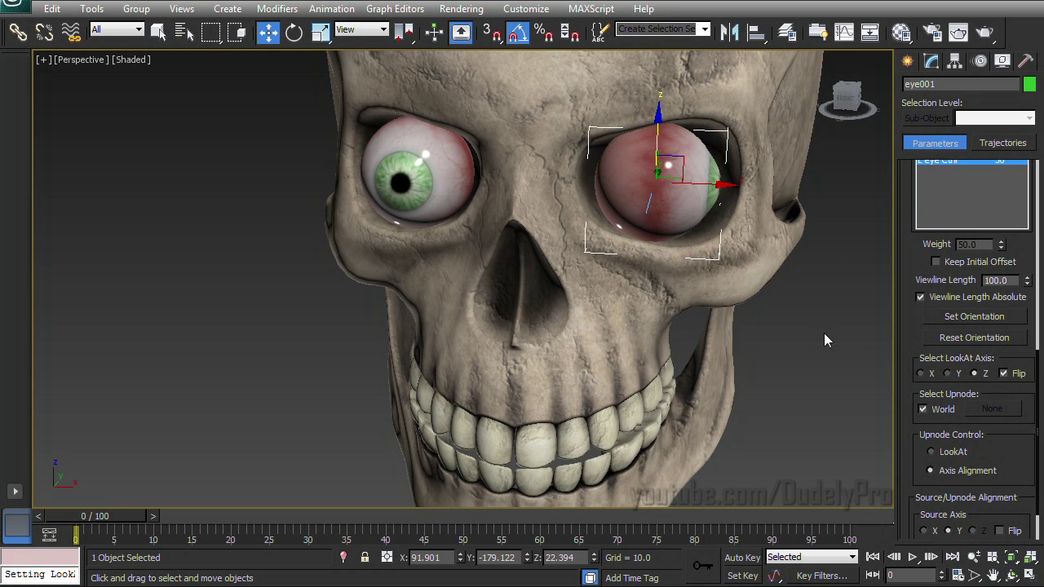
Step: Return the left eyeball's LookAt axis to Y, keeping Flip on, so the iris faces its circle
middle_click_drag(824, 341, 775, 320, "alt")
left_click(948, 373)
scroll(775, 320, "down", 4)
middle_click_drag(632, 175, 636, 210, "alt")
scroll(635, 210, "down", 4)
middle_click_drag(704, 135, 775, 119, "alt")
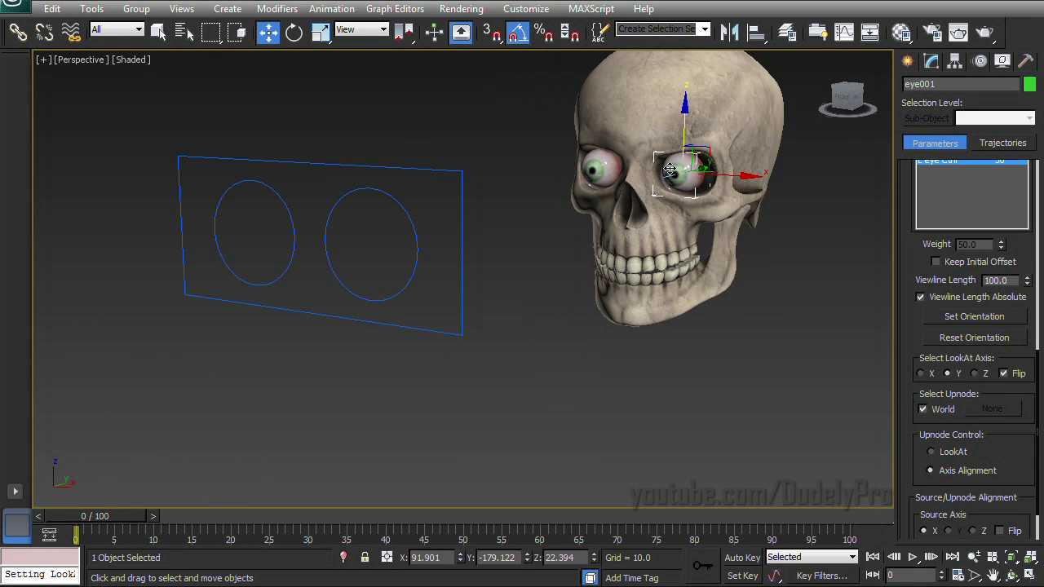
Step: Move the L eye Ctrlr circle around to test the left eyeball's tracking, and undo the move
left_click(399, 206)
middle_click_drag(544, 214, 567, 211, "alt")
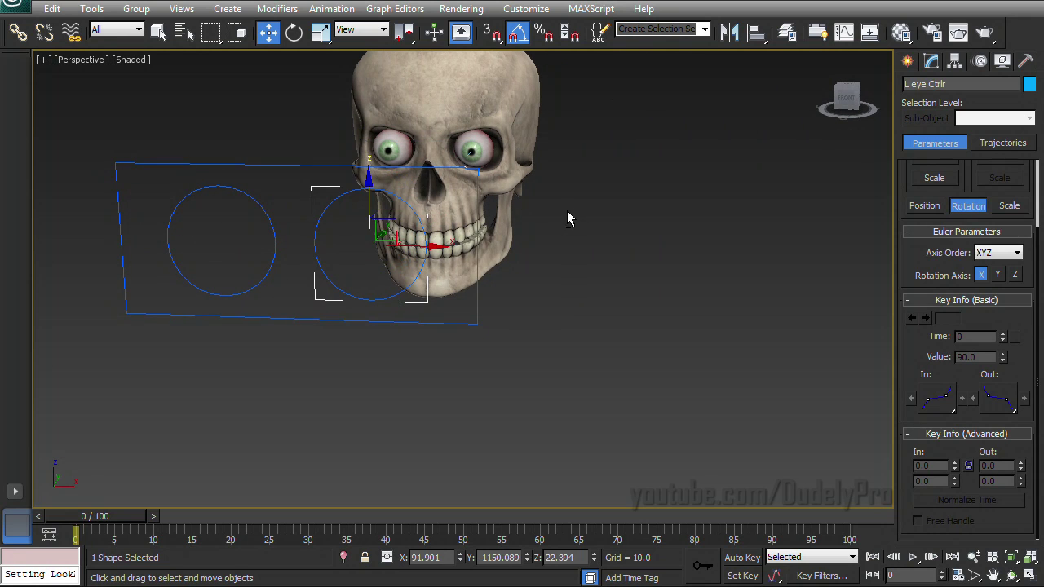
left_click_drag(394, 221, 841, 212)
key("ctrl+z")
middle_click_drag(832, 252, 562, 192, "alt")
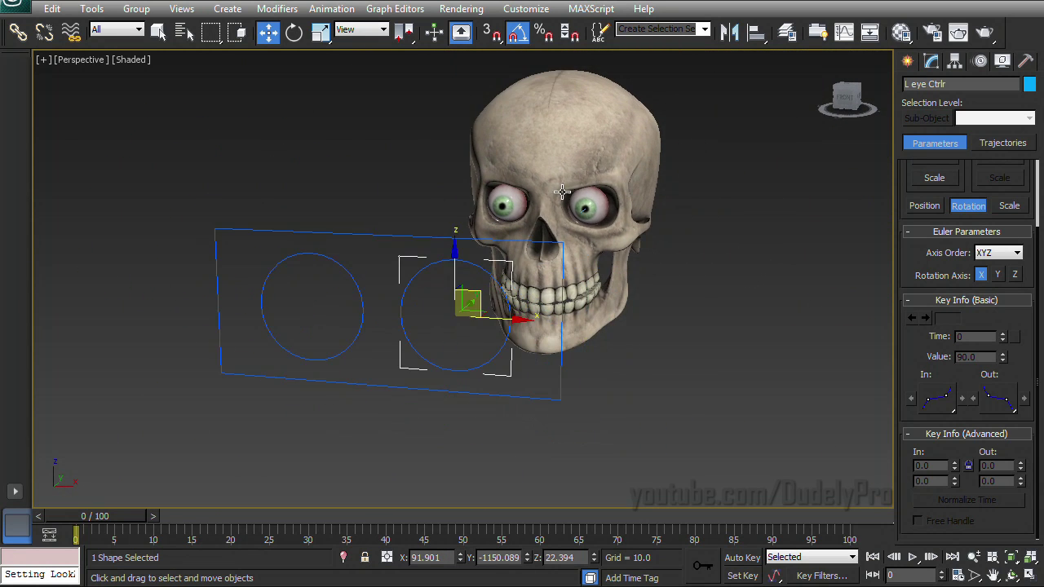
Step: Add a LookAt constraint to the skull's right eyeball with the R eye Ctrlr circle as its target
left_click(509, 204)
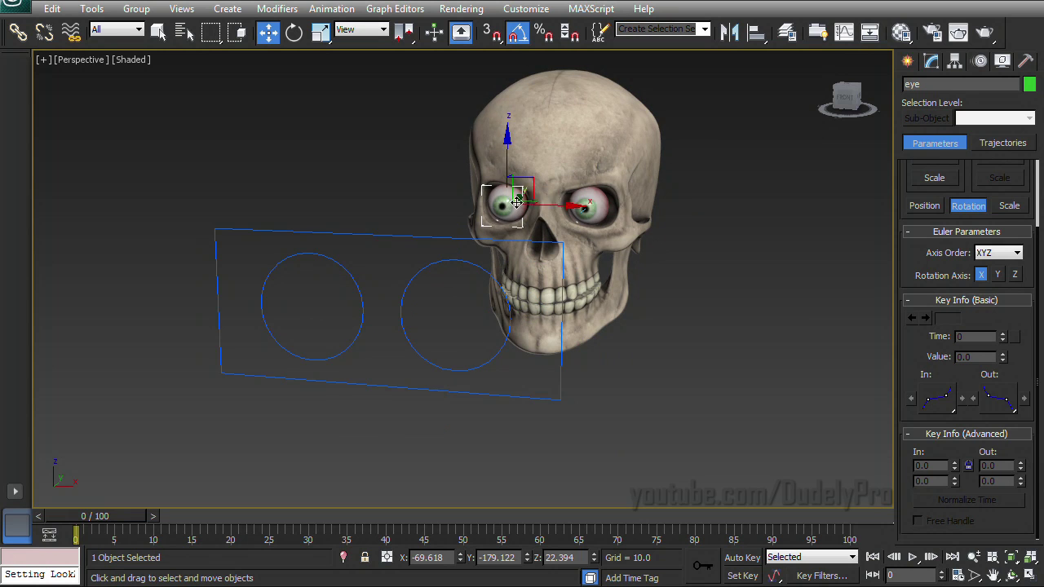
left_click(332, 9)
mouse_move(489, 94)
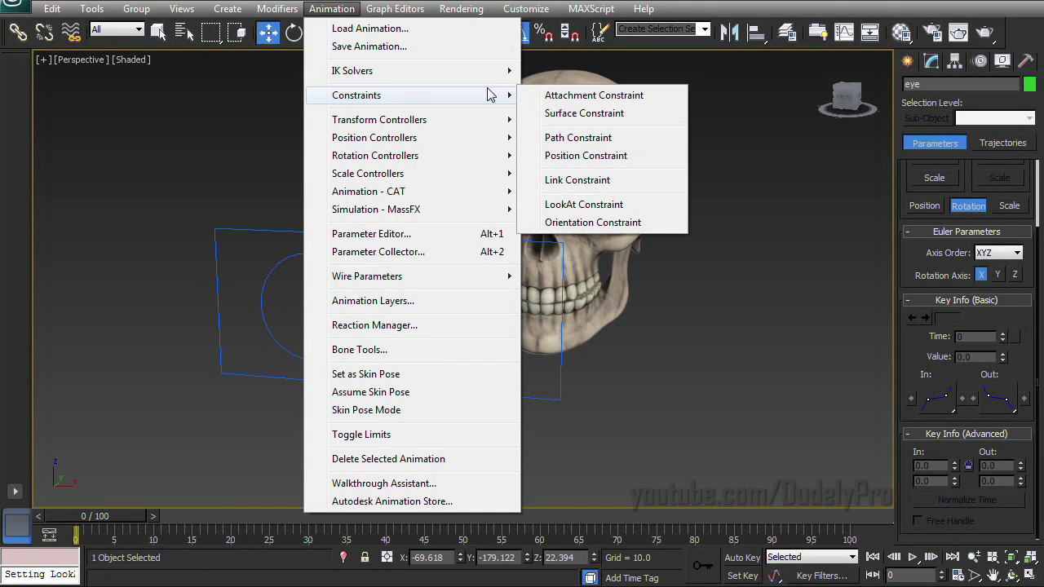
left_click(578, 206)
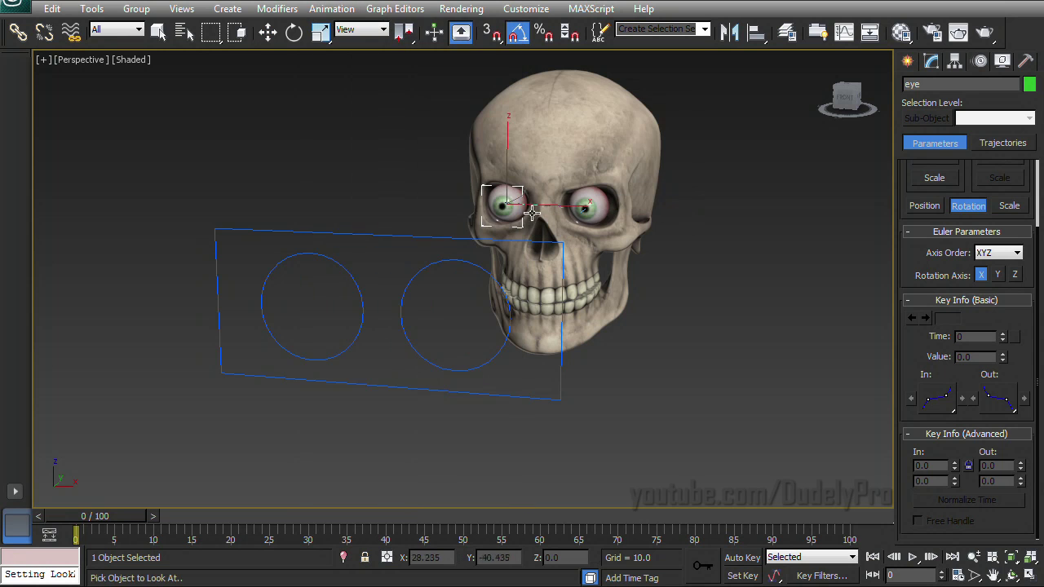
left_click(345, 269)
Step: Set the right eyeball's LookAt axis to Y with Flip on, and test it by moving the R eye Ctrlr circle
middle_click_drag(558, 186, 597, 179, "alt")
left_click_drag(903, 403, 703, 32)
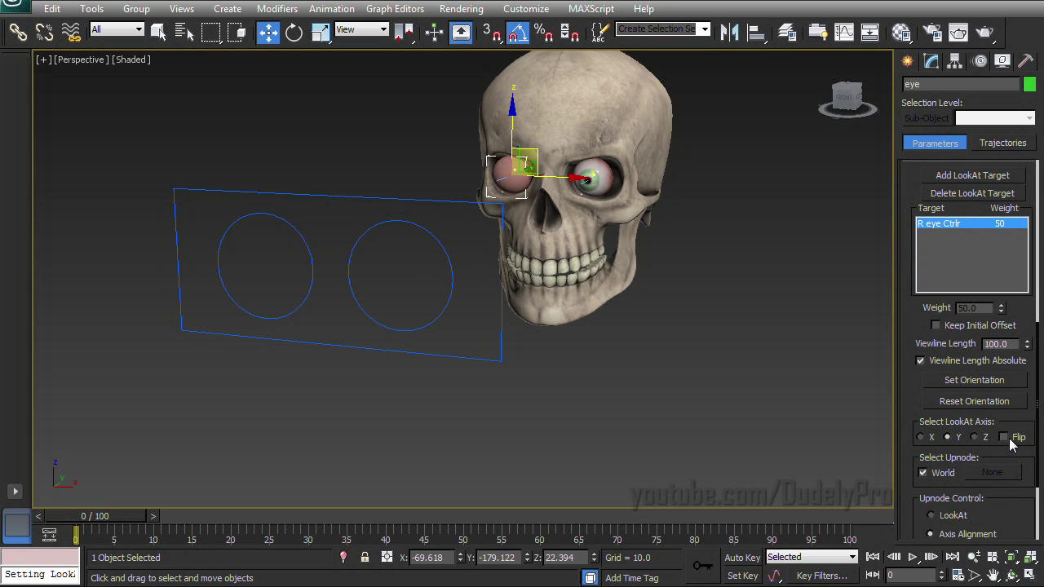
middle_click_drag(795, 336, 675, 266, "alt")
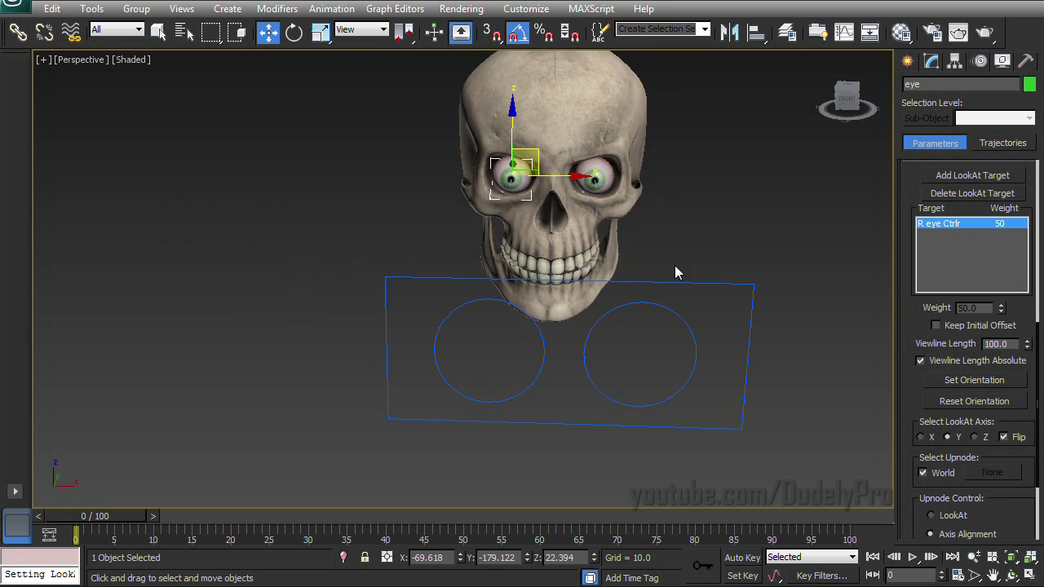
left_click(536, 330)
left_click_drag(510, 329, 144, 168)
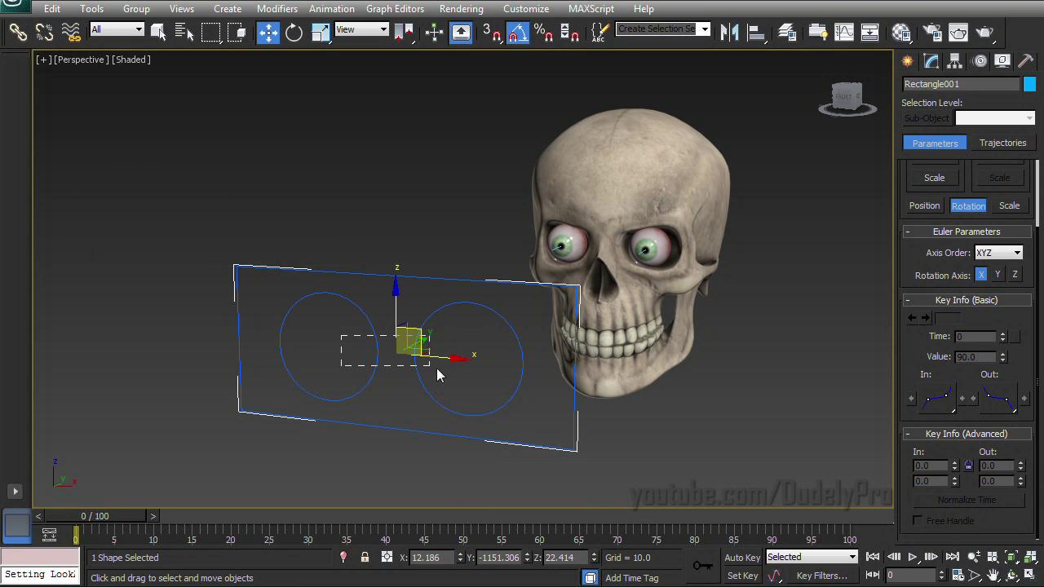
Step: Select both eye circles and link them to the rectangle as their parent
key("Page_Down")
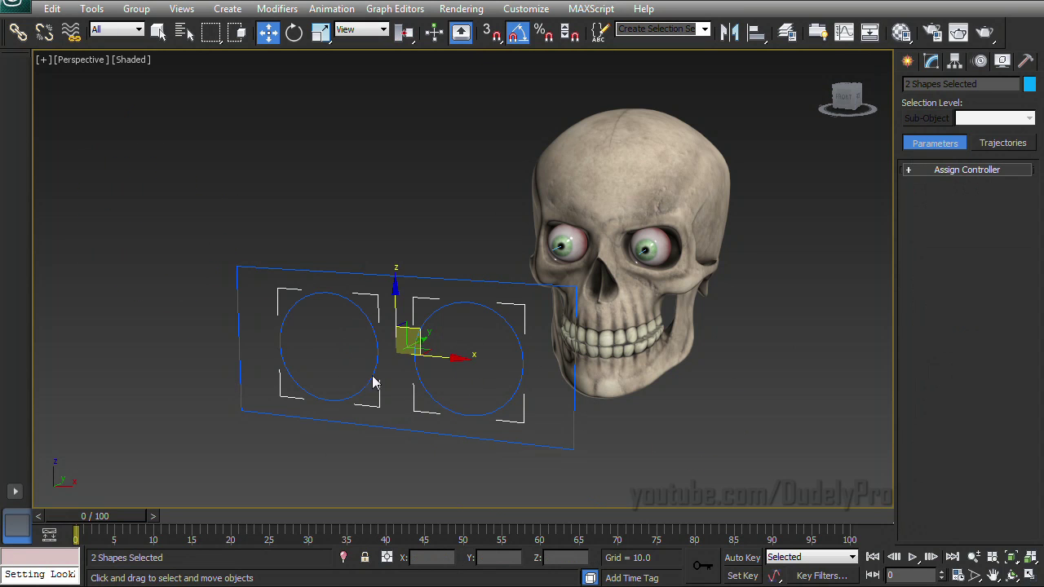
left_click(18, 32)
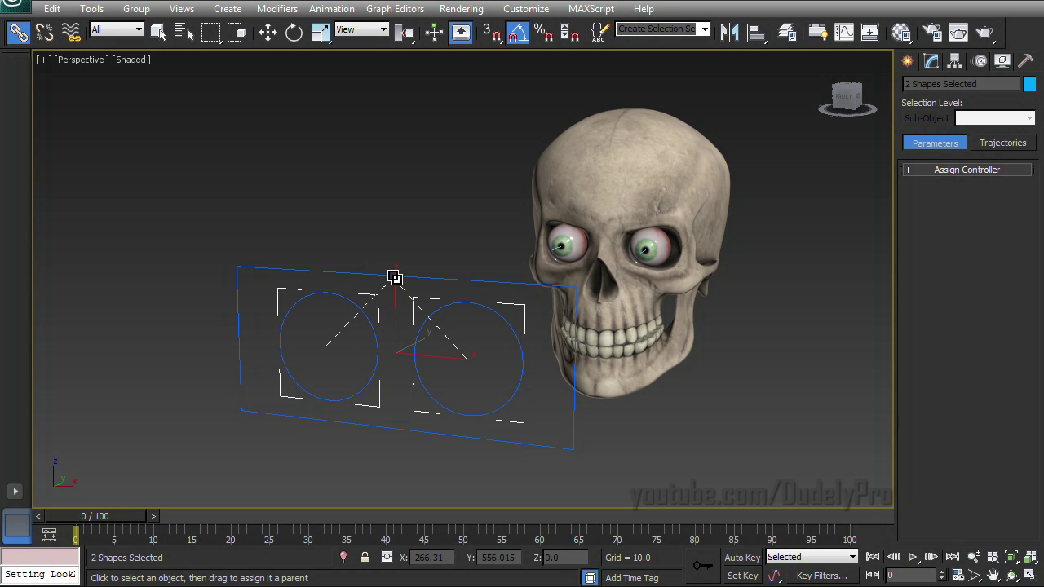
left_click_drag(393, 278, 376, 273)
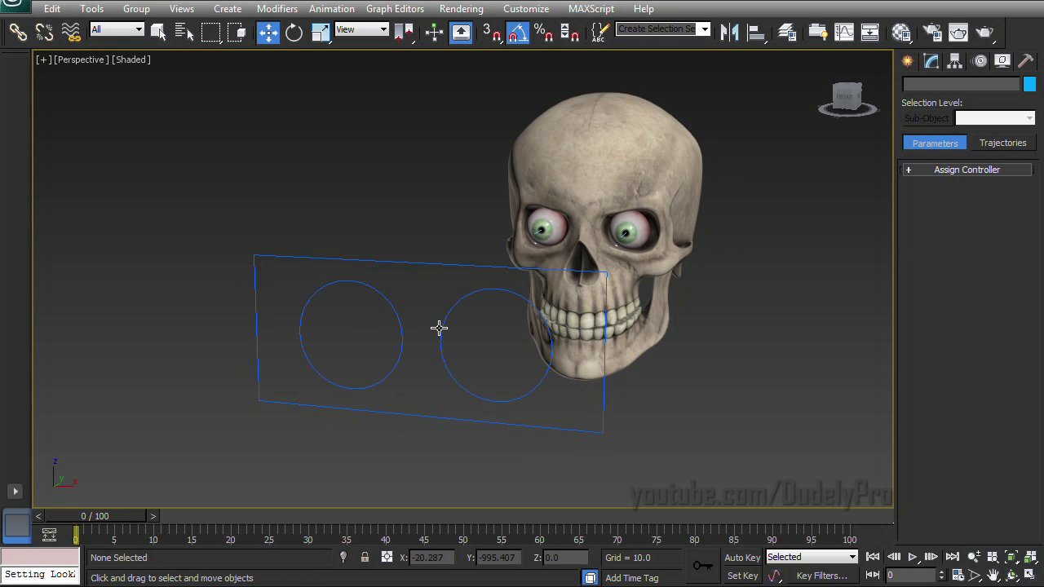
Step: Move the rectangle around the skull to test that both circles and eyes follow, and restore its original position
left_click(440, 327)
left_click_drag(512, 323, 926, 183)
key("ctrl+z")
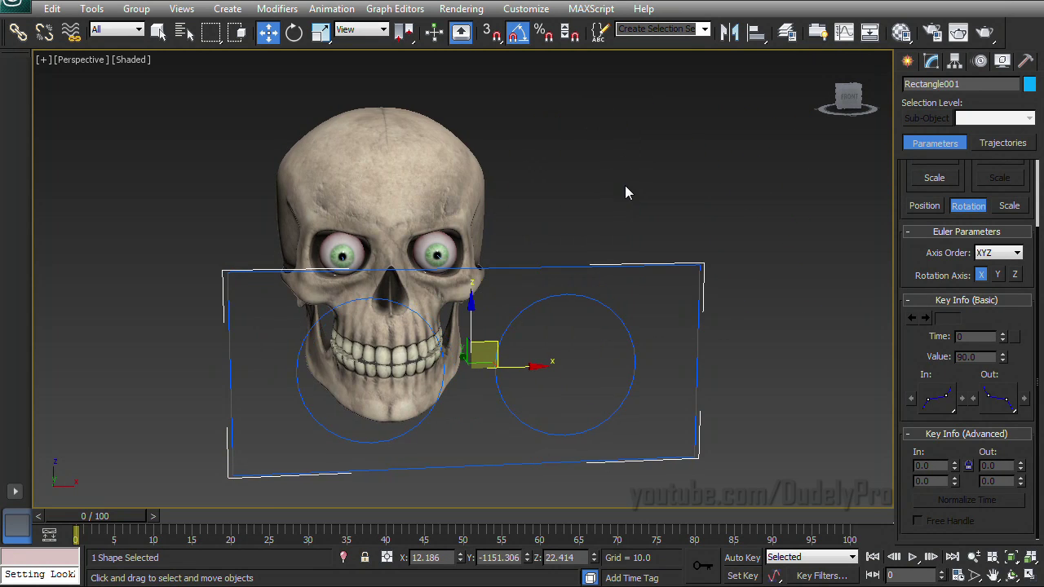
scroll(625, 190, "down", 3)
middle_click_drag(625, 189, 626, 225)
left_click_drag(606, 291, 574, 356)
left_click_drag(479, 348, 135, 55)
left_click_drag(36, 4, 752, 287)
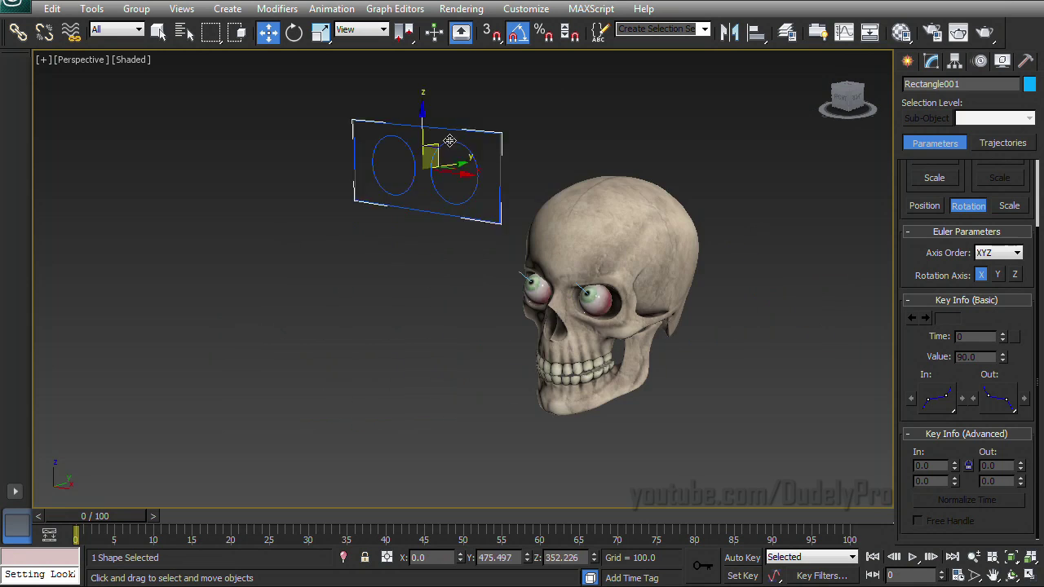
left_click_drag(449, 140, 660, 240)
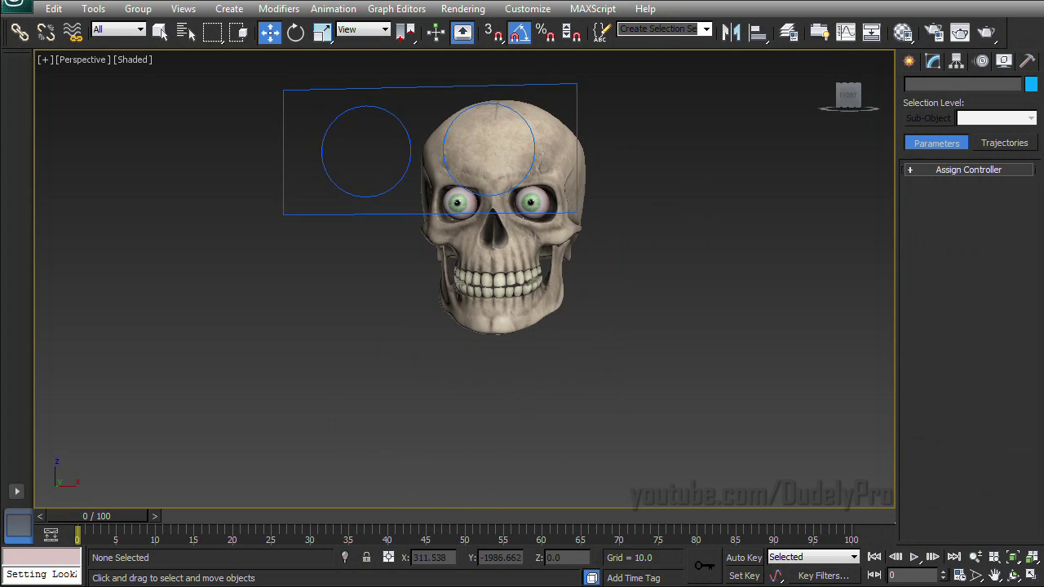
middle_click_drag(733, 202, 757, 271, "alt")
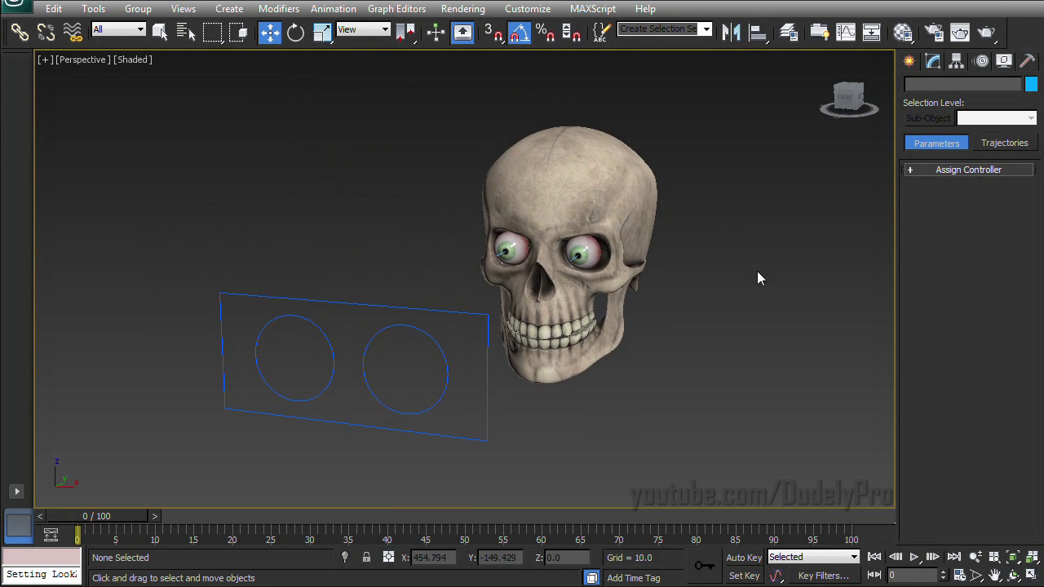
Step: Create a Dummy helper in front of the skull, large enough to enclose the head
scroll(757, 271, "up", 2)
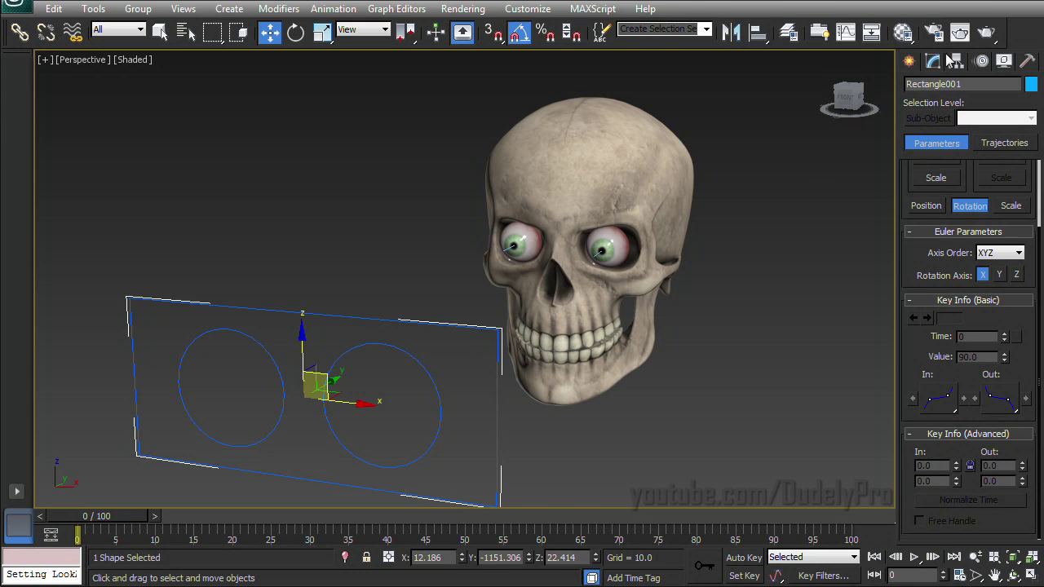
left_click(935, 63)
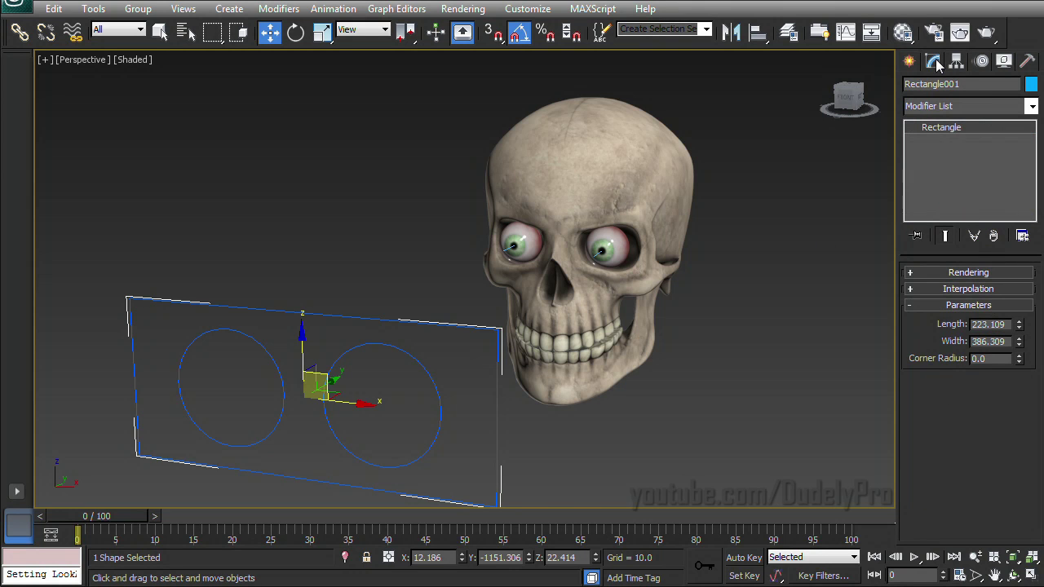
left_click(907, 62)
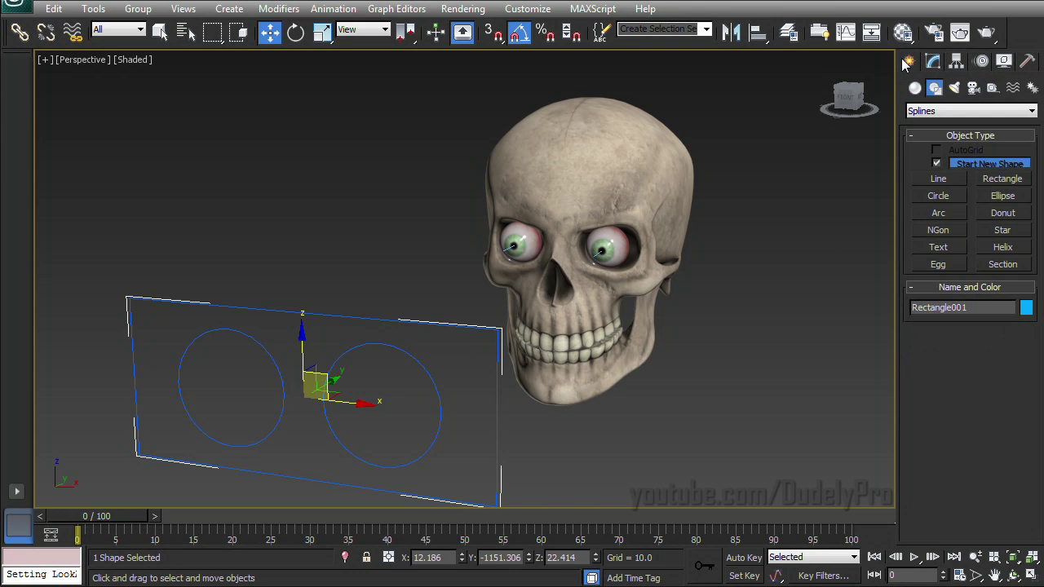
left_click(993, 88)
left_click(939, 166)
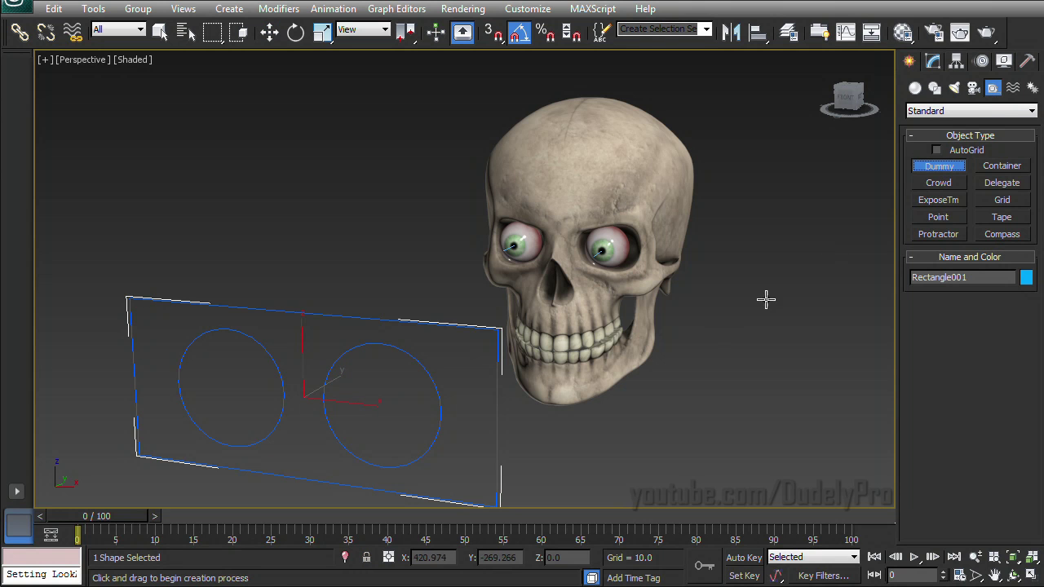
left_click_drag(701, 361, 819, 465)
middle_click_drag(803, 384, 690, 322, "alt")
scroll(698, 315, "down", 3)
Step: Center the dummy at X 0 and Y 0 and fit it around the skull
key("w")
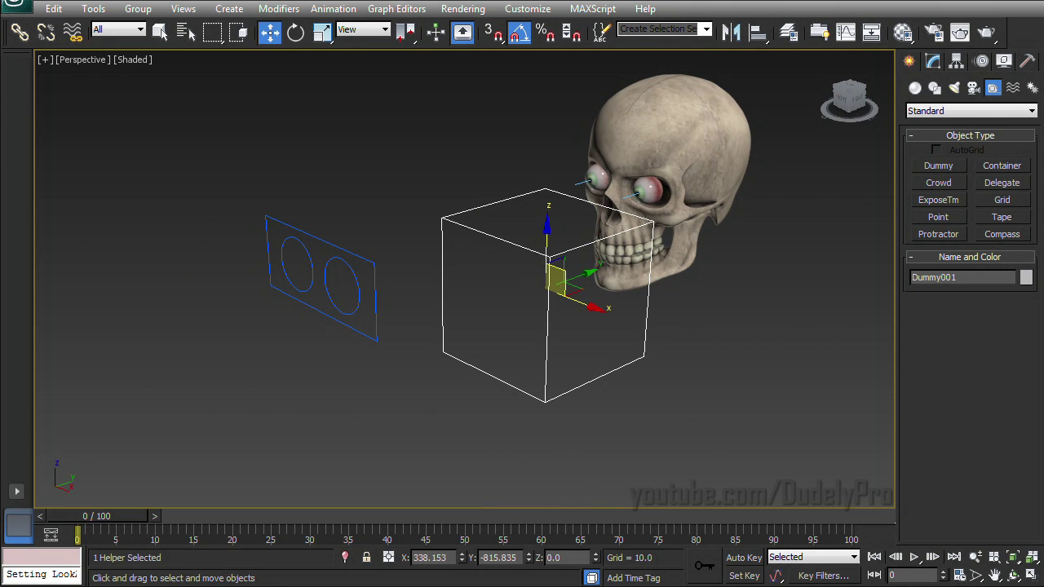
right_click(462, 560)
right_click(528, 561)
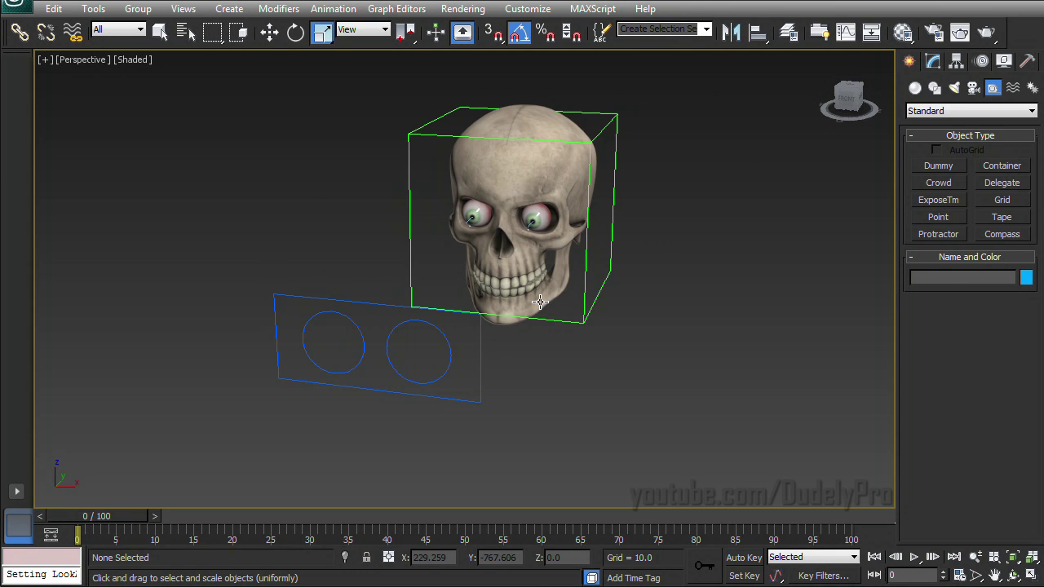
Step: Link the skull parts and both eyeballs to the dummy, and check the link with a trial rotation about Z
left_click_drag(468, 199, 468, 199)
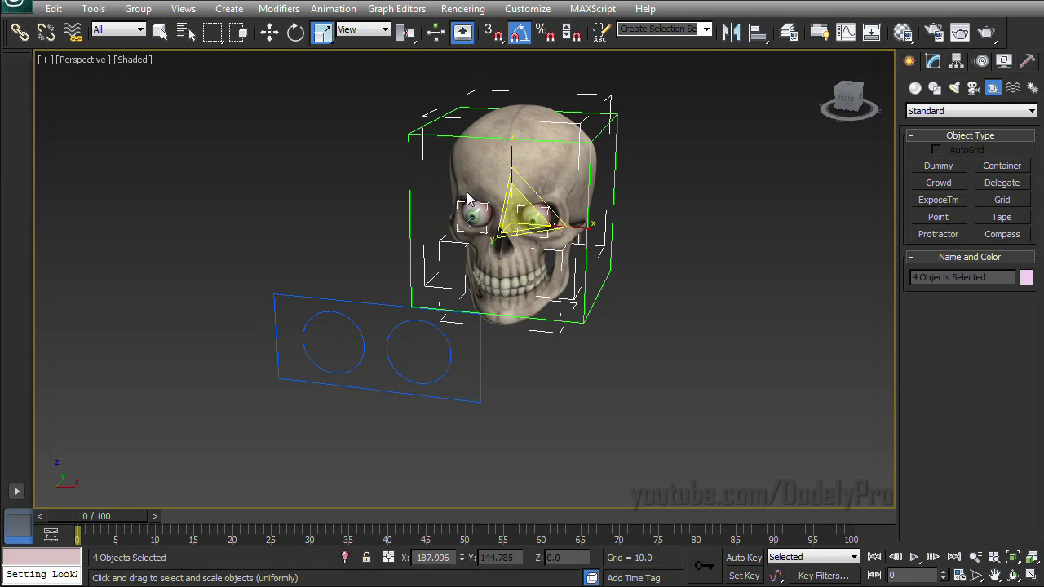
left_click(21, 33)
left_click_drag(496, 196, 427, 121)
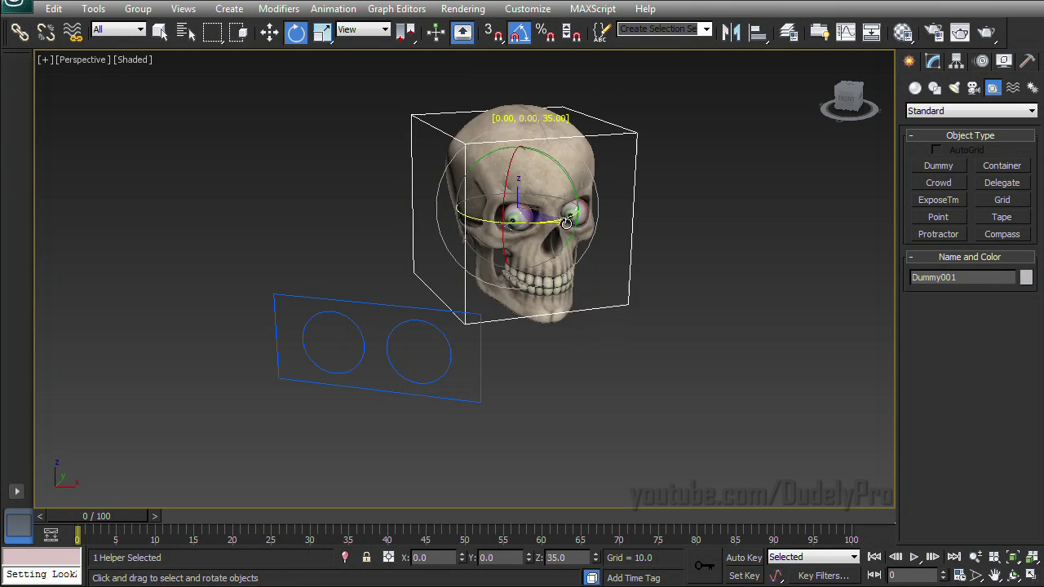
left_click_drag(555, 223, 508, 261)
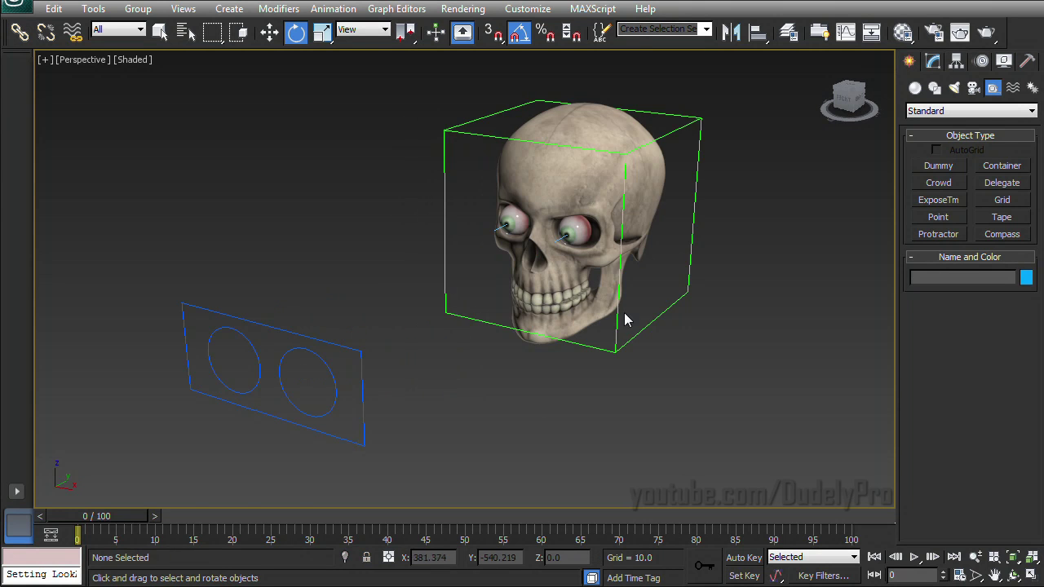
middle_click_drag(604, 321, 623, 316, "alt")
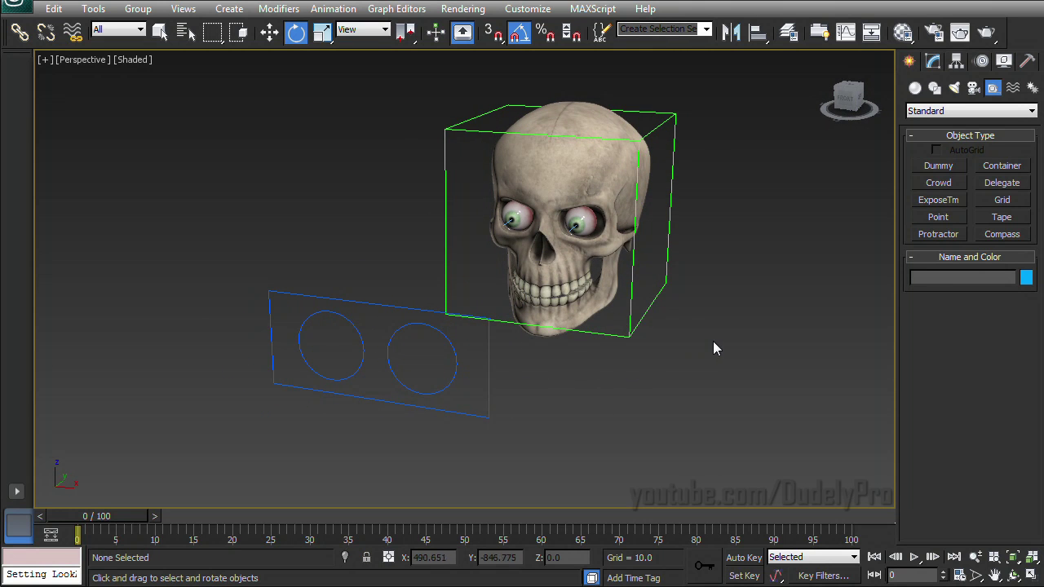
Step: Add a LookAt constraint to the dummy around the skull with the rectangle as its target
left_click_drag(640, 324, 634, 329)
left_click(332, 8)
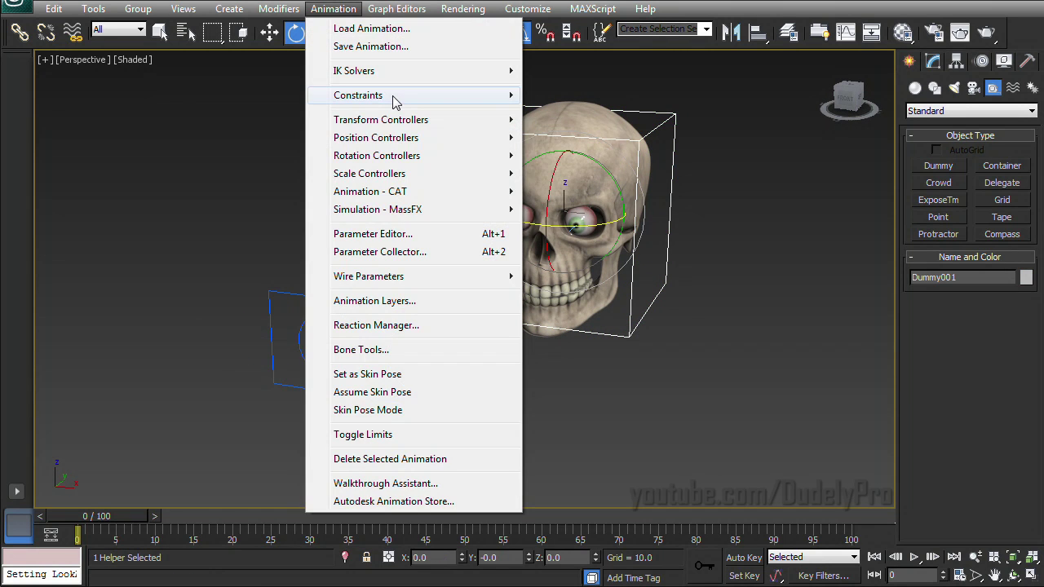
mouse_move(433, 97)
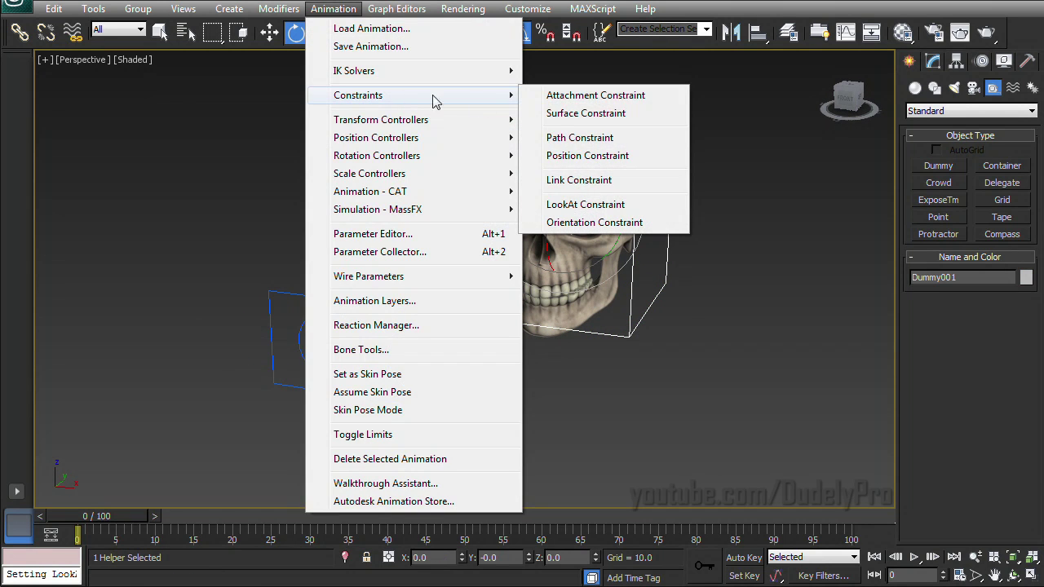
left_click(595, 205)
left_click(295, 293)
key("w")
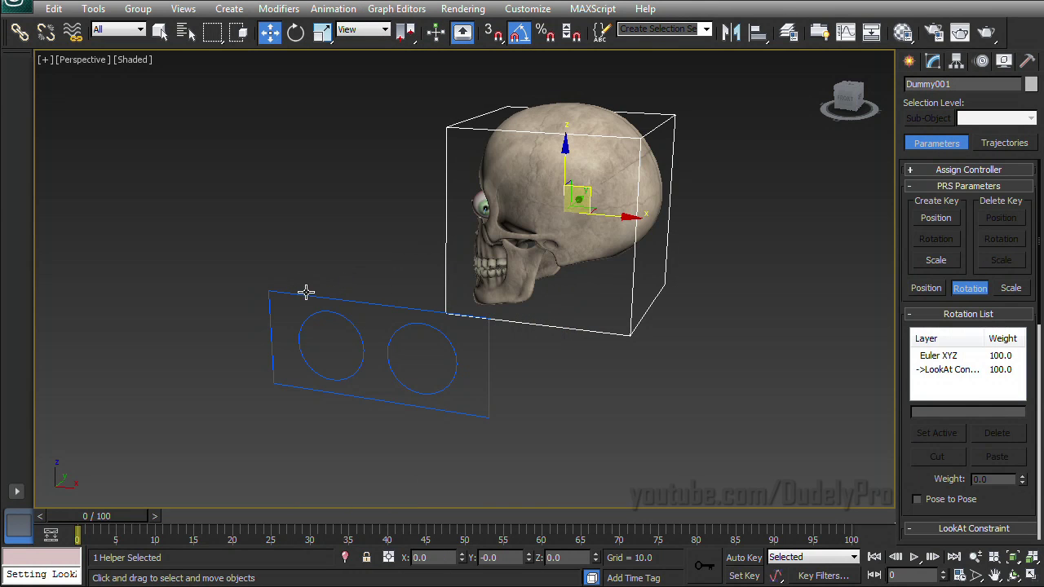
Step: Set the dummy's LookAt axis to Y and flip it so the skull stands upright facing the rectangle
middle_click_drag(306, 292, 366, 299, "alt")
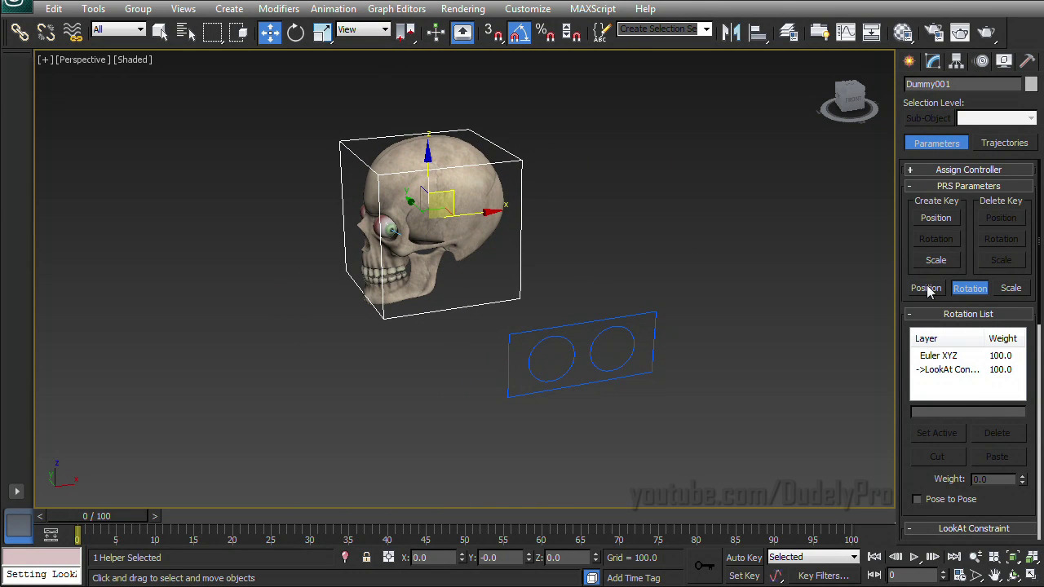
left_click_drag(922, 296, 668, 1)
left_click(951, 489)
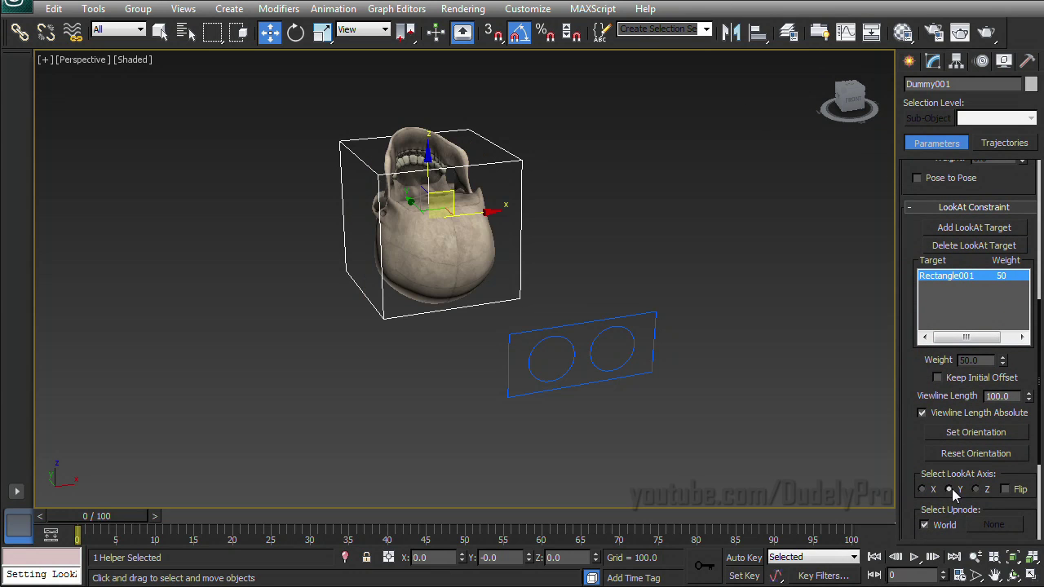
middle_click_drag(596, 354, 825, 310, "alt")
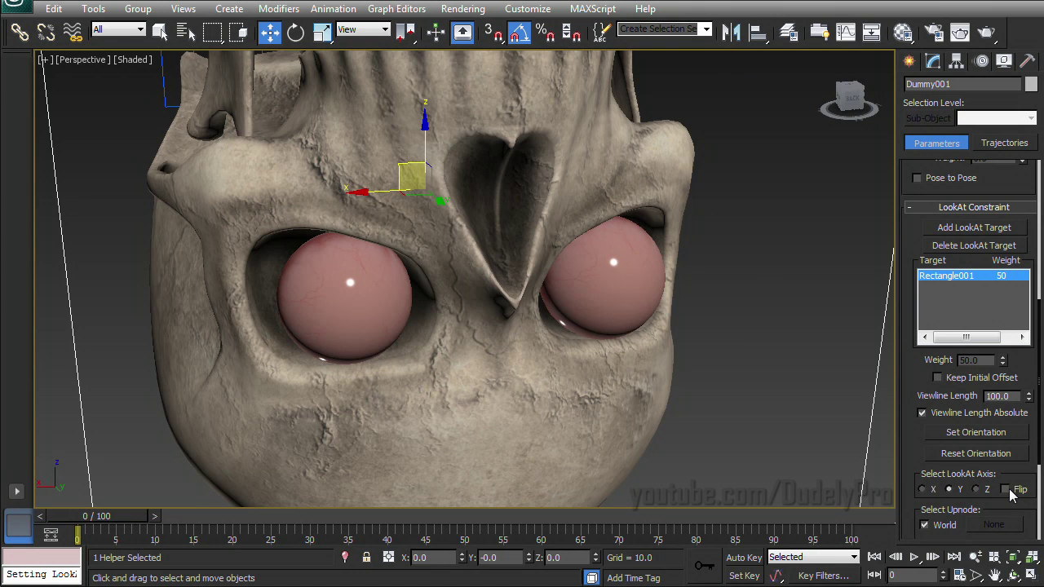
left_click(1006, 489)
Step: Try moving the rectangle sideways in front of the skull to test how the head follows it
middle_click_drag(709, 354, 571, 343, "alt")
scroll(571, 342, "down", 4)
middle_click_drag(783, 383, 669, 399, "alt")
left_click(554, 446)
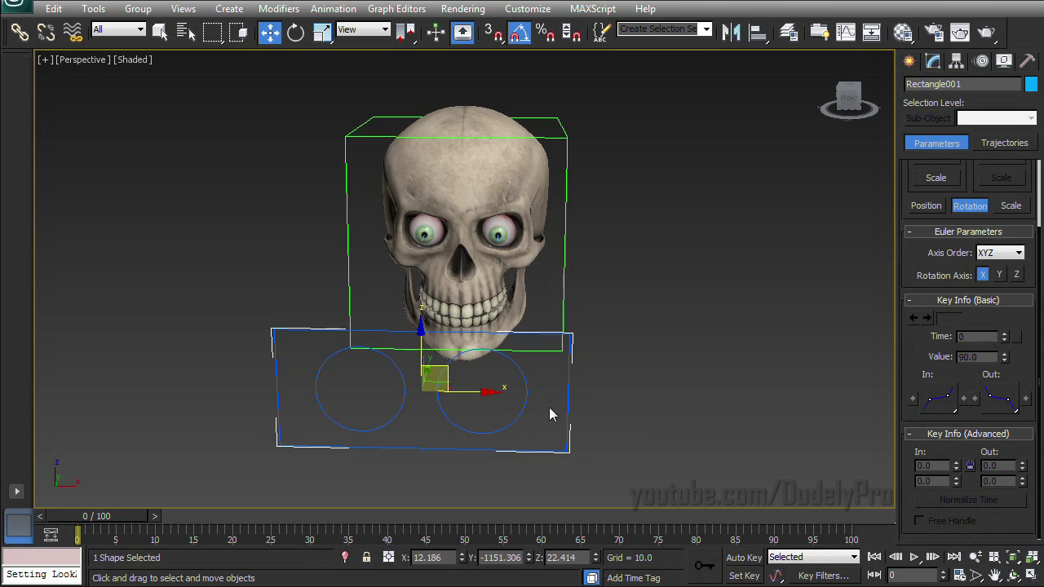
left_click_drag(444, 368, 750, 368)
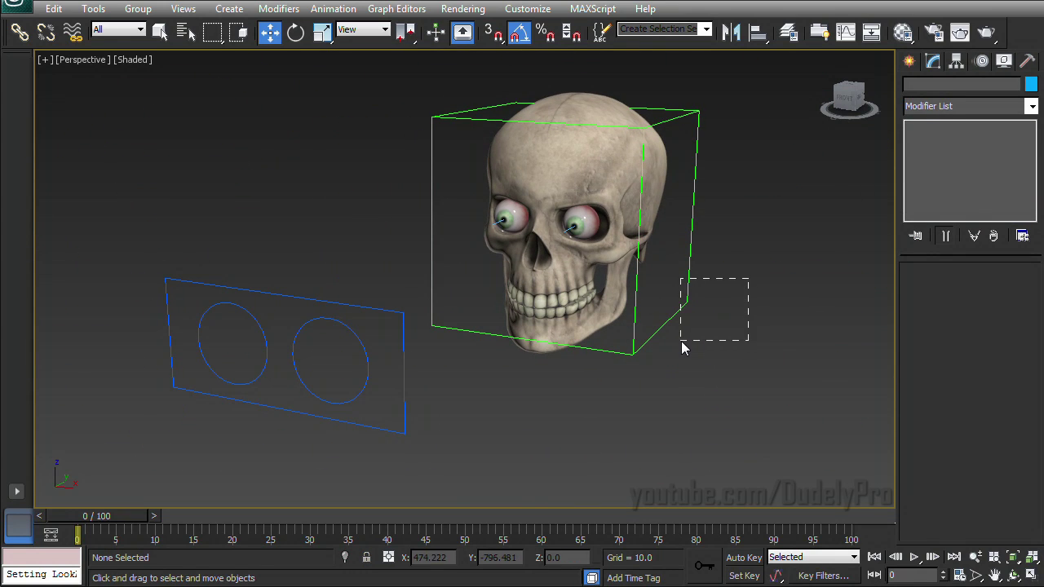
Step: Set the weight of the LookAt constraint in the dummy's rotation list to 20
left_click_drag(682, 344, 682, 343)
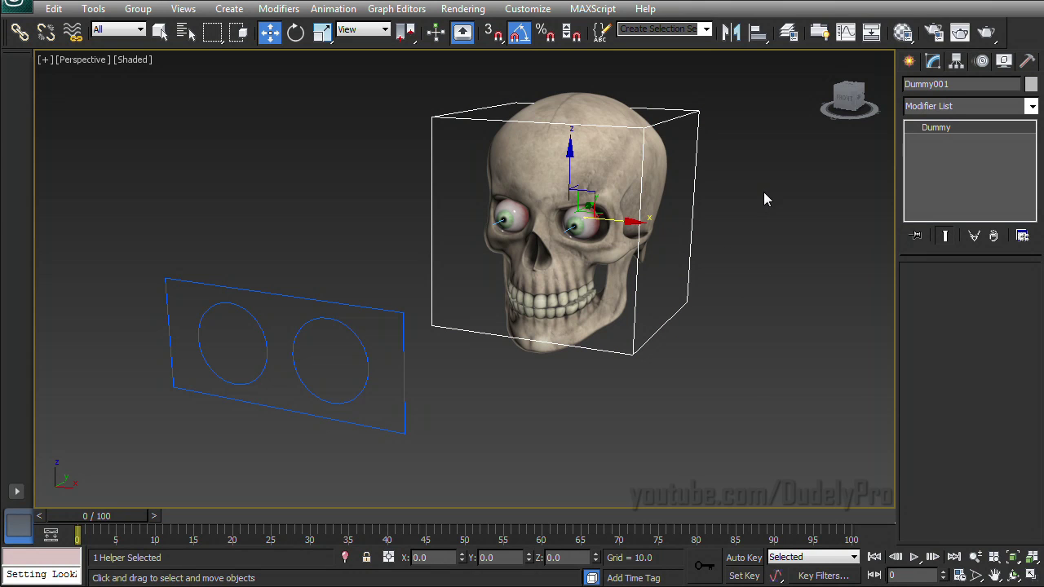
left_click(740, 173)
left_click_drag(717, 170, 689, 212)
left_click(958, 63)
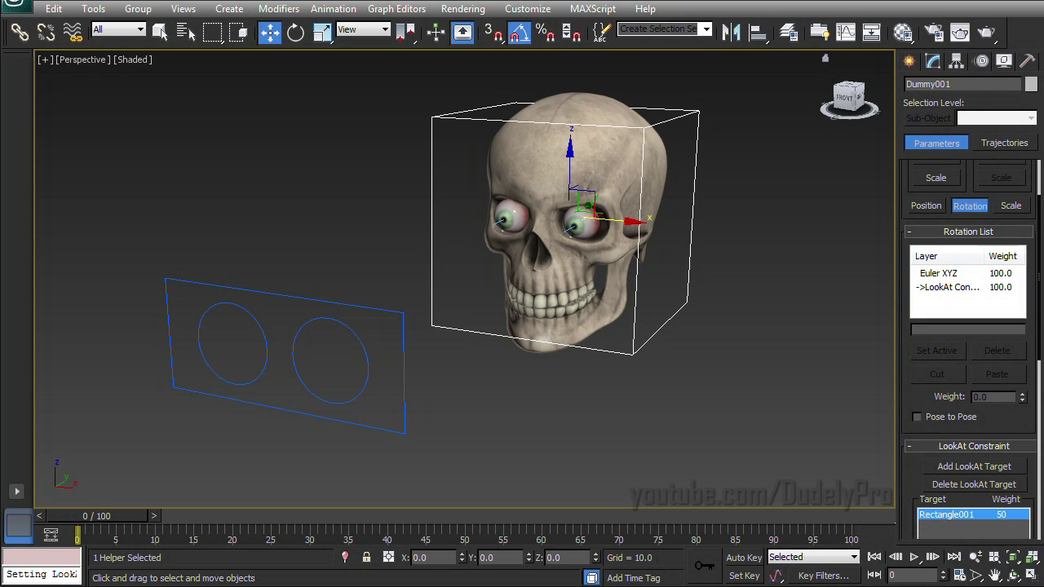
scroll(905, 193, "down", 1)
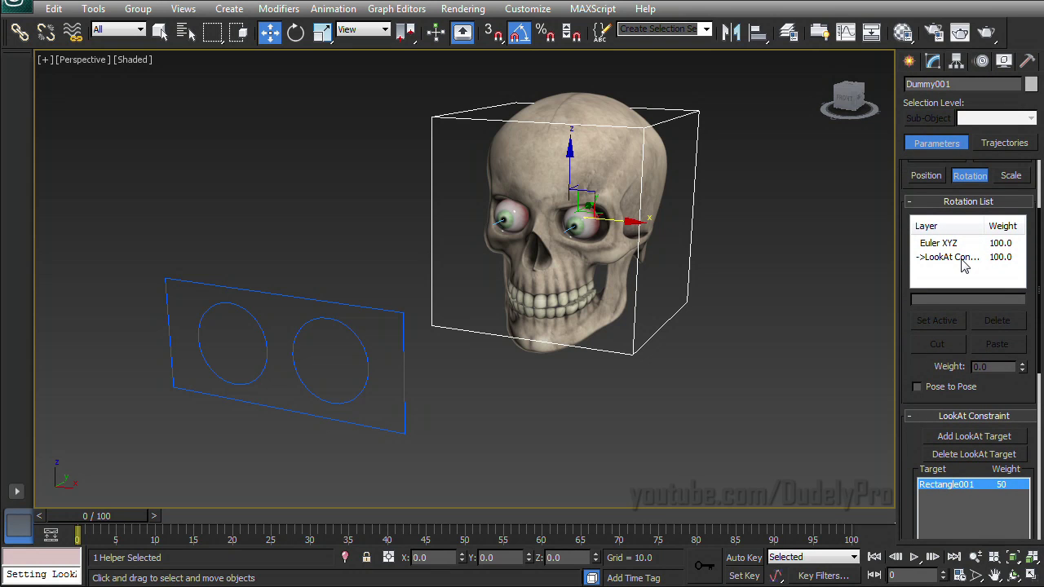
left_click(955, 258)
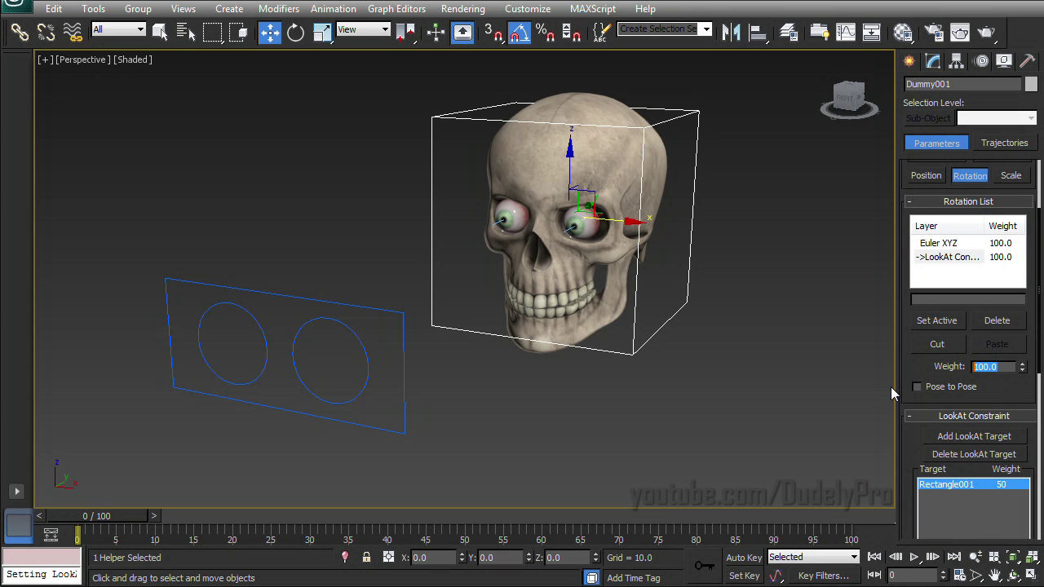
type("20")
key("Return")
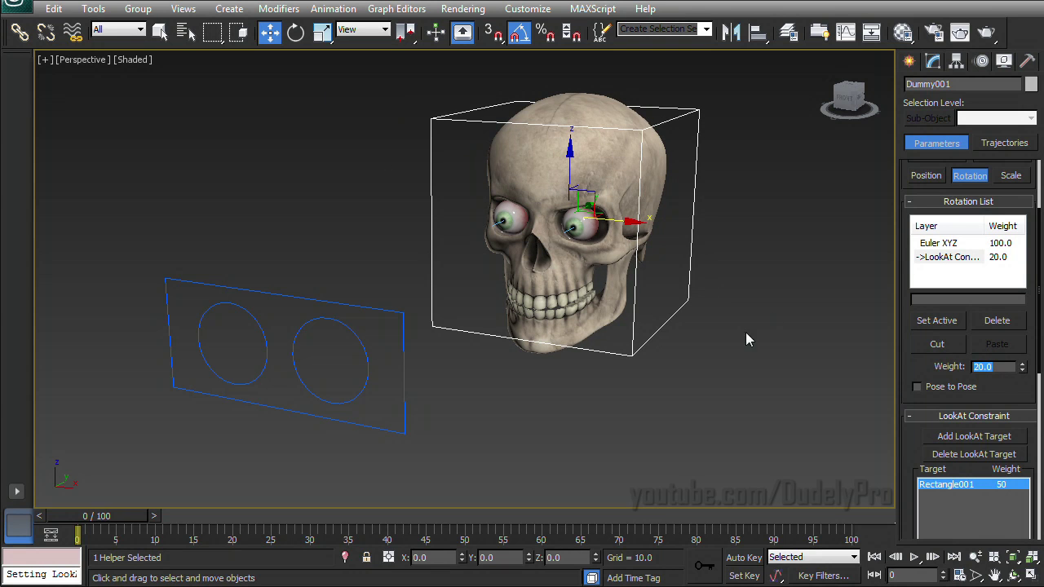
Step: Move the rectangle around in front of the skull to test the head and eye motion with the reduced constraint weight
scroll(692, 358, "down", 6)
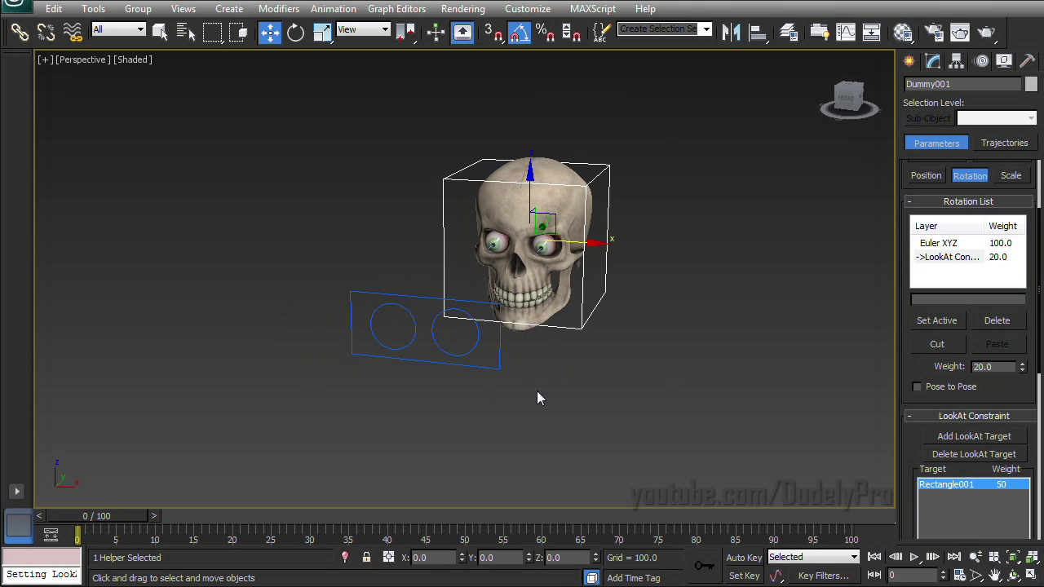
left_click(502, 361)
scroll(534, 367, "up", 4)
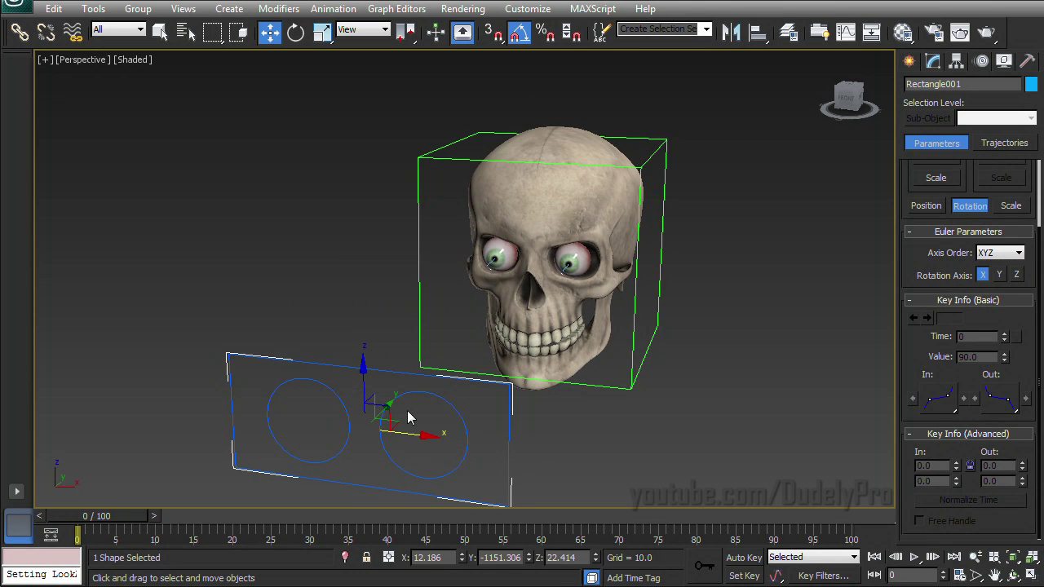
left_click_drag(384, 409, 49, 489)
left_click_drag(825, 58, 754, 131)
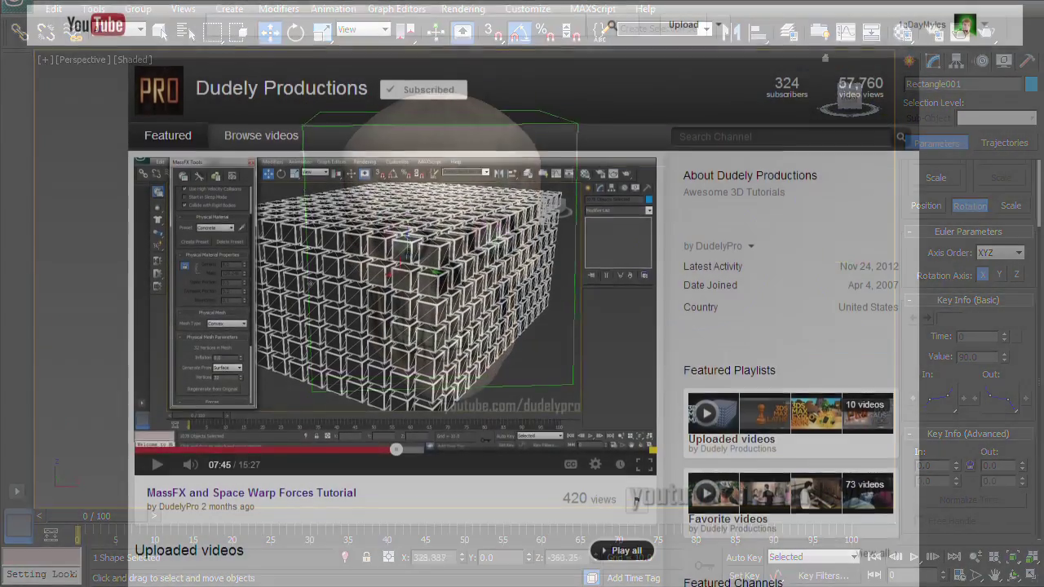